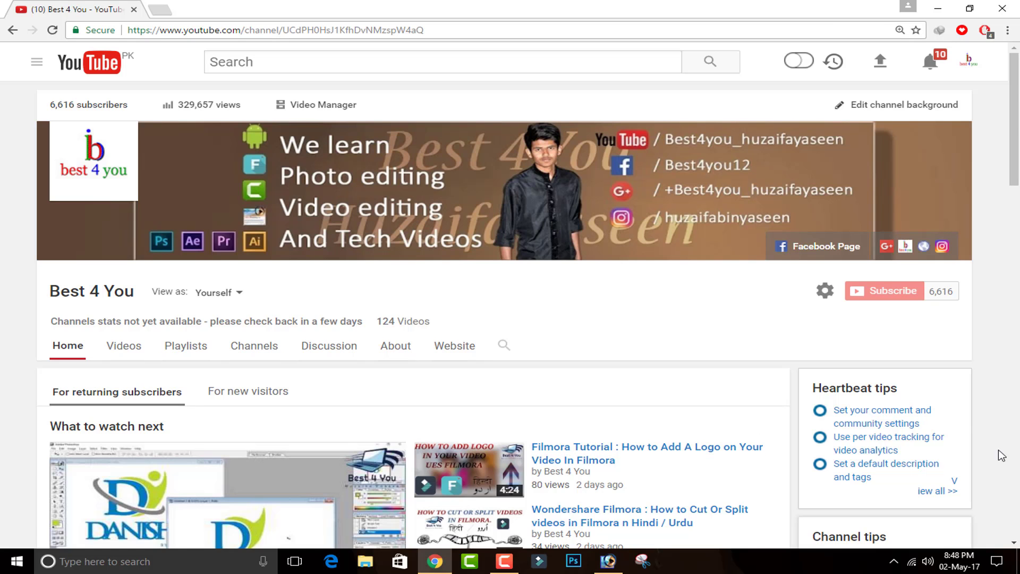
Step: Switch to Photoshop and darken the towel image with Levels, using input levels of 43, 0.68 and 255
left_click(937, 8)
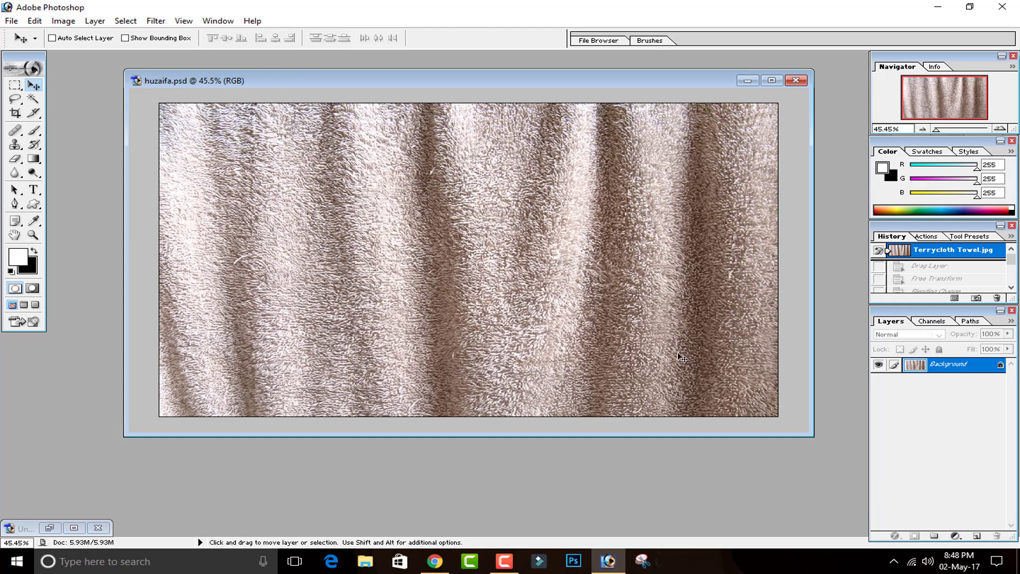
left_click(63, 21)
mouse_move(71, 55)
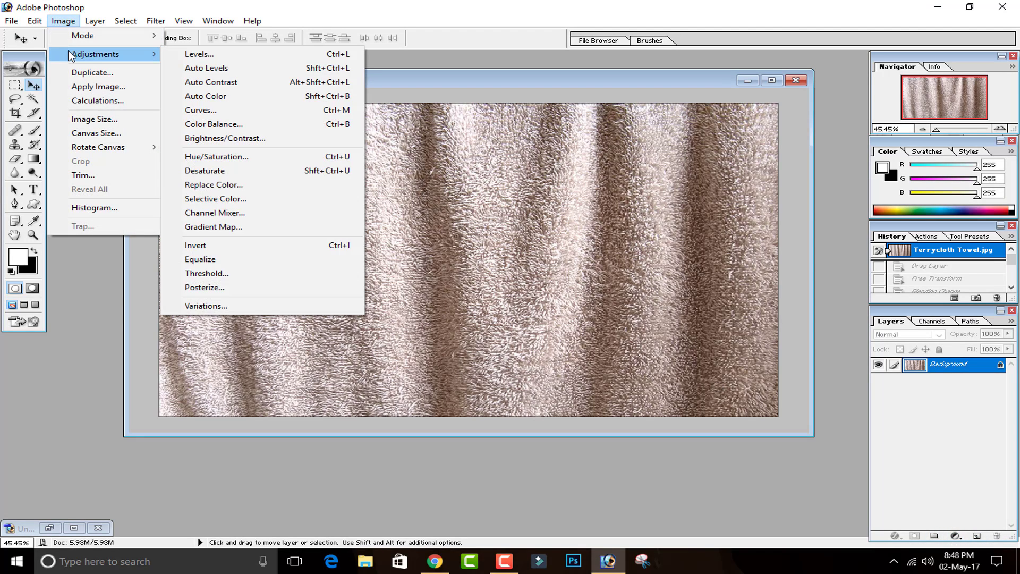
left_click(198, 54)
left_click_drag(375, 267, 405, 266)
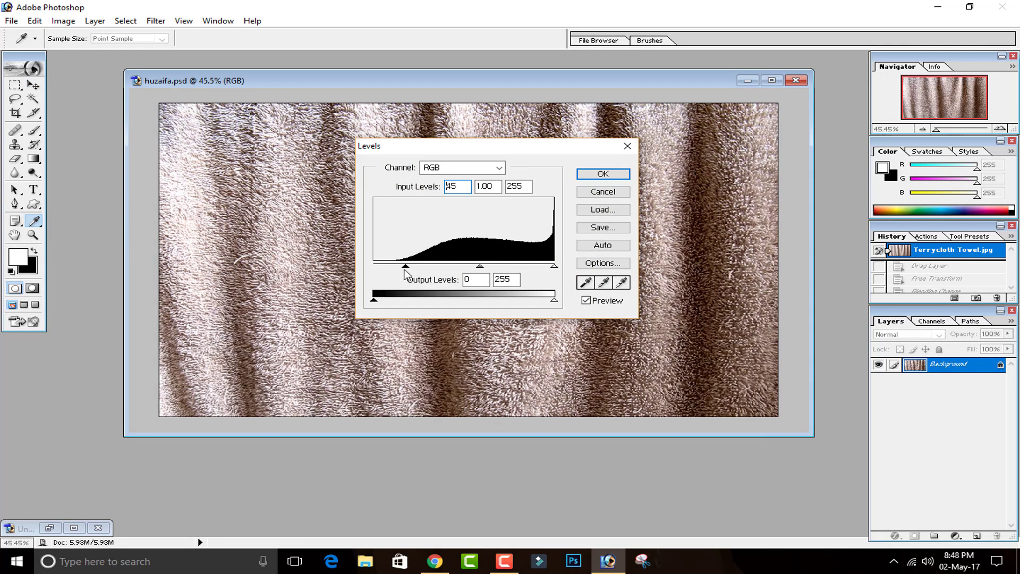
mouse_move(554, 266)
left_mouse_down()
mouse_move(541, 271)
mouse_move(567, 279)
left_mouse_up()
left_click_drag(479, 266, 497, 266)
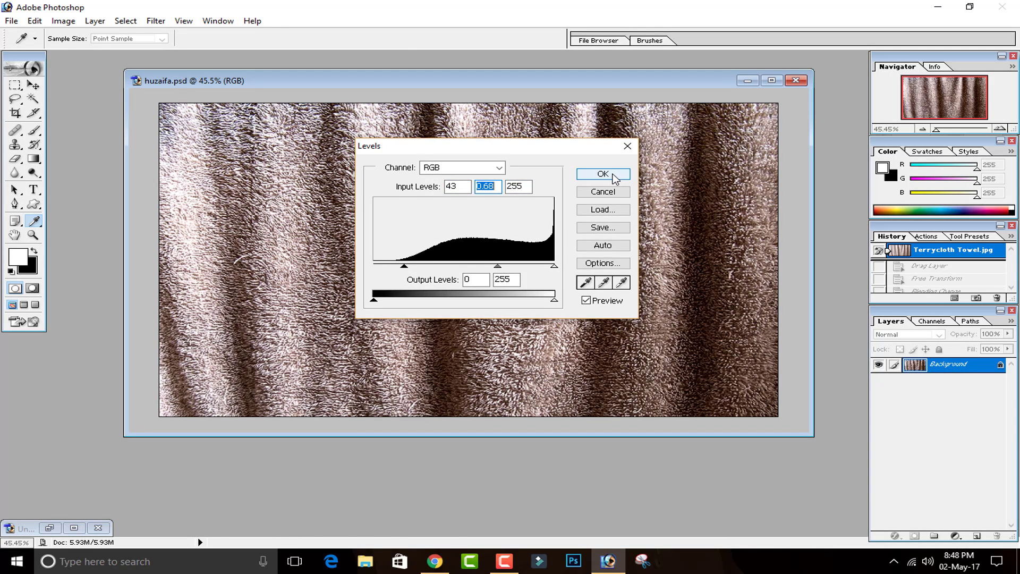
left_click(603, 174)
key("v")
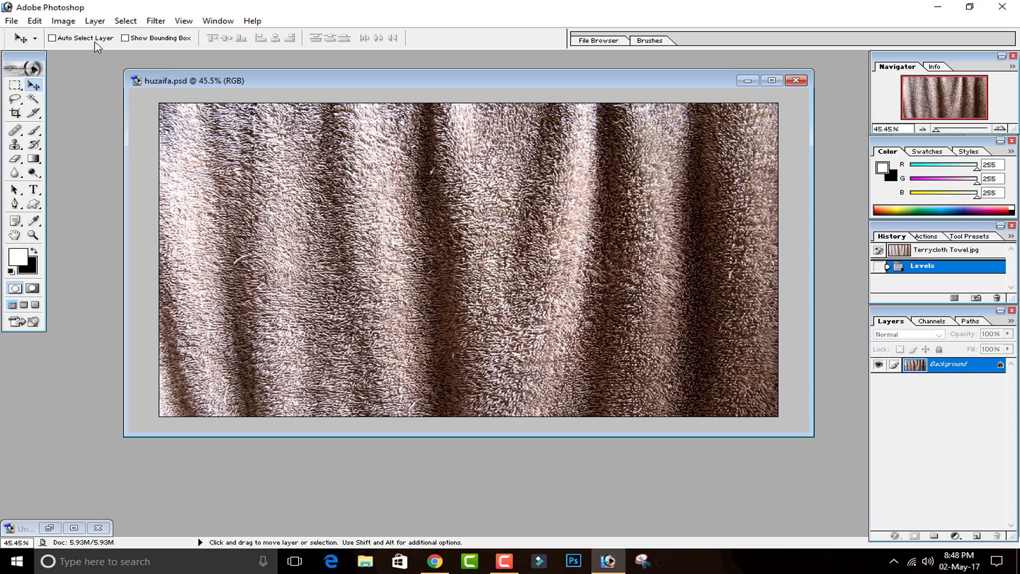
Step: Darken the towel image's midtones slightly with a Curves point at input 133, output 117
left_click(63, 21)
mouse_move(84, 54)
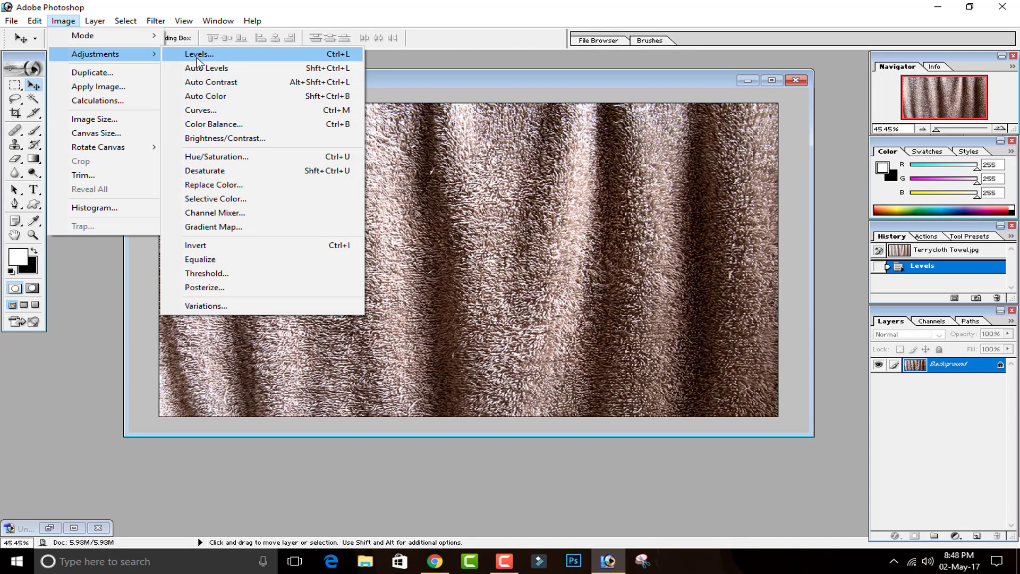
left_click(200, 110)
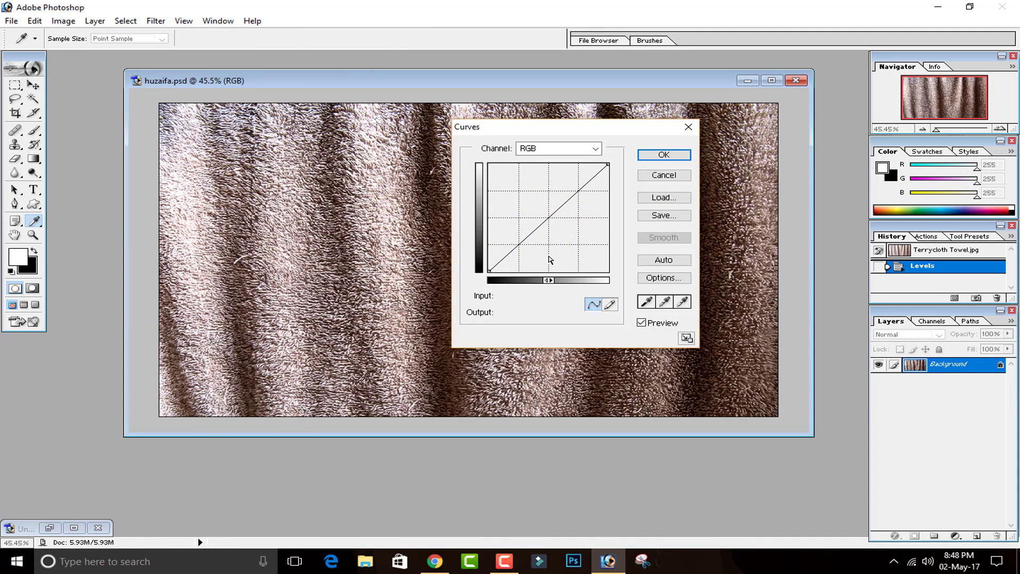
left_click_drag(547, 216, 551, 222)
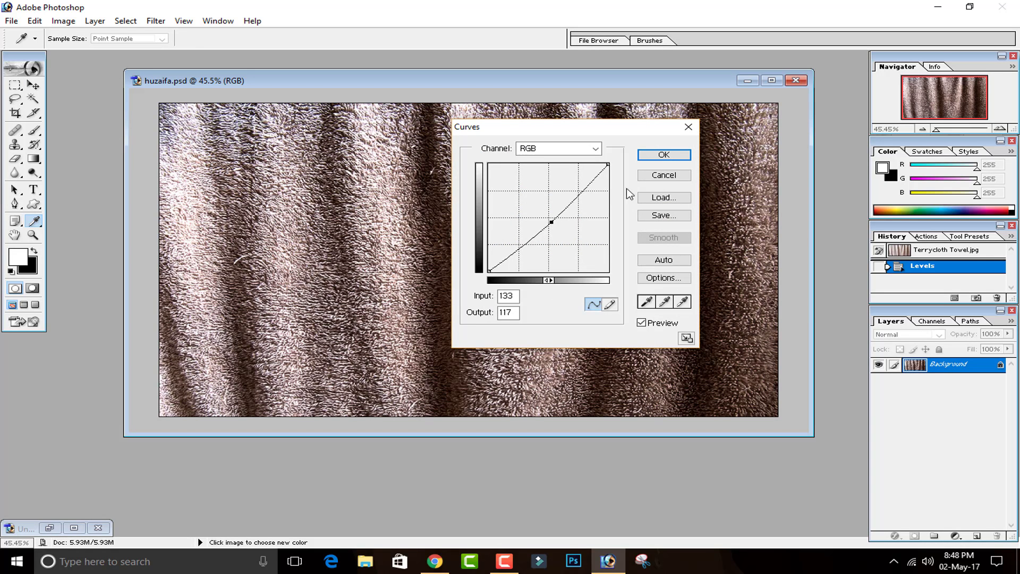
left_click(664, 155)
key("v")
Step: Apply a Gaussian Blur with a 1-pixel radius to the towel image
left_click(156, 21)
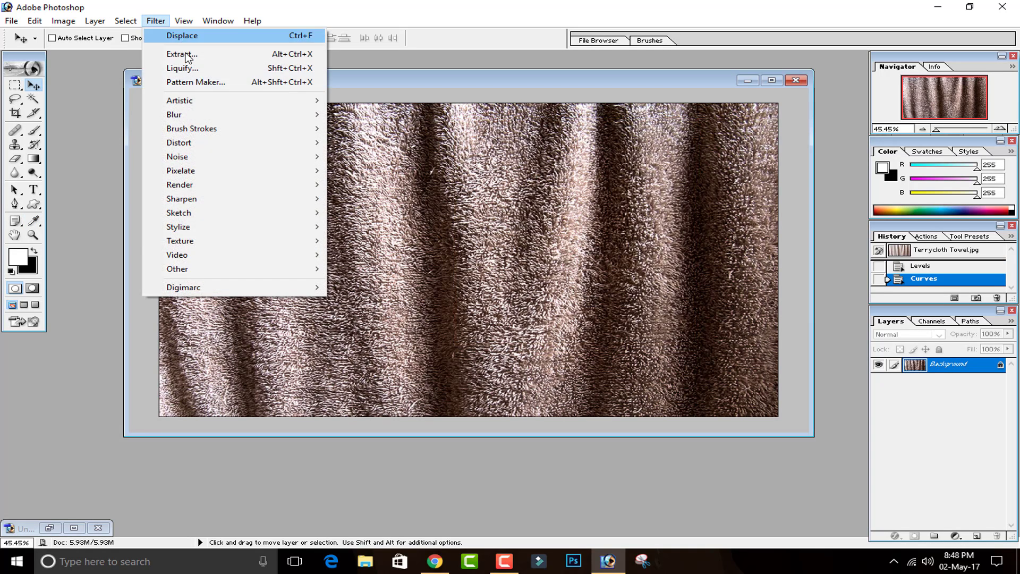
mouse_move(193, 113)
left_click(387, 141)
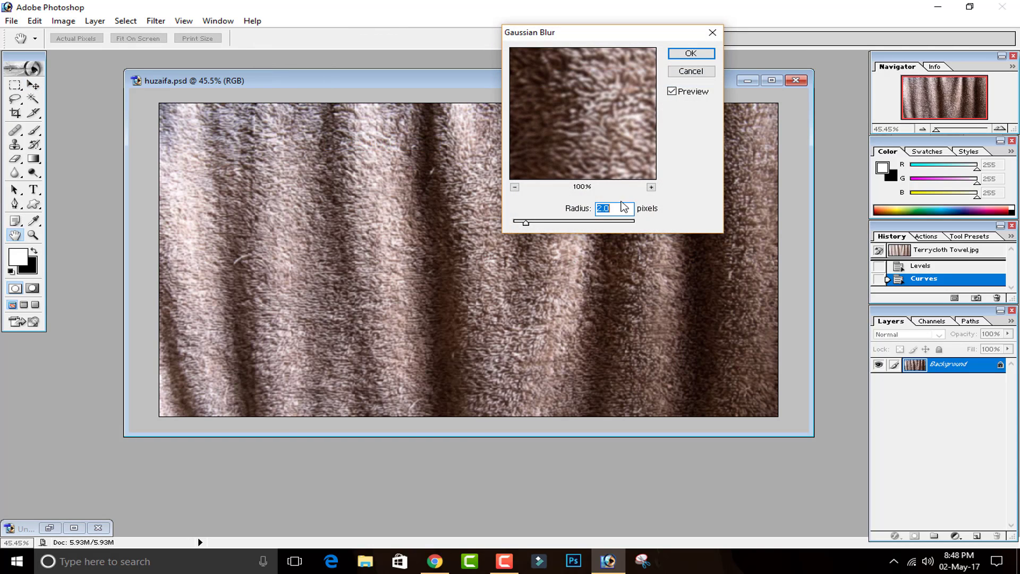
type("1")
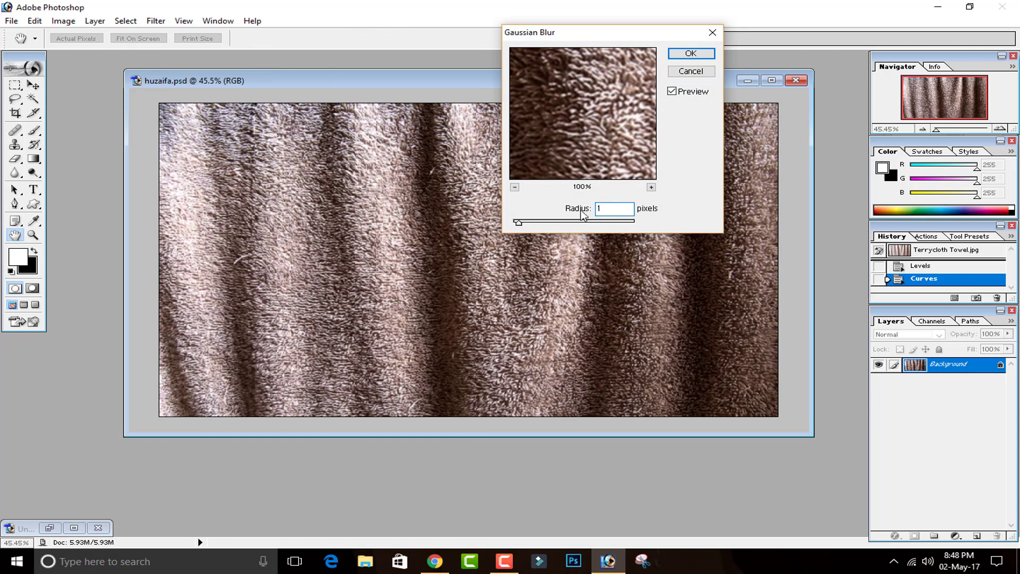
left_click(691, 53)
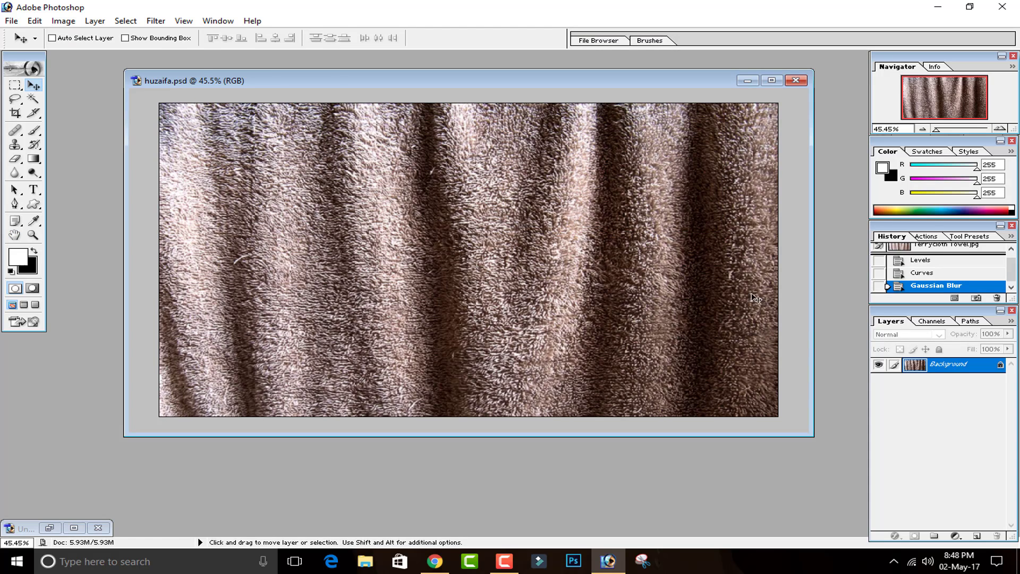
Step: Save the adjusted towel image to the Desktop in Photoshop PSD format, overwriting the existing file of the same name
left_click(11, 21)
left_click(39, 139)
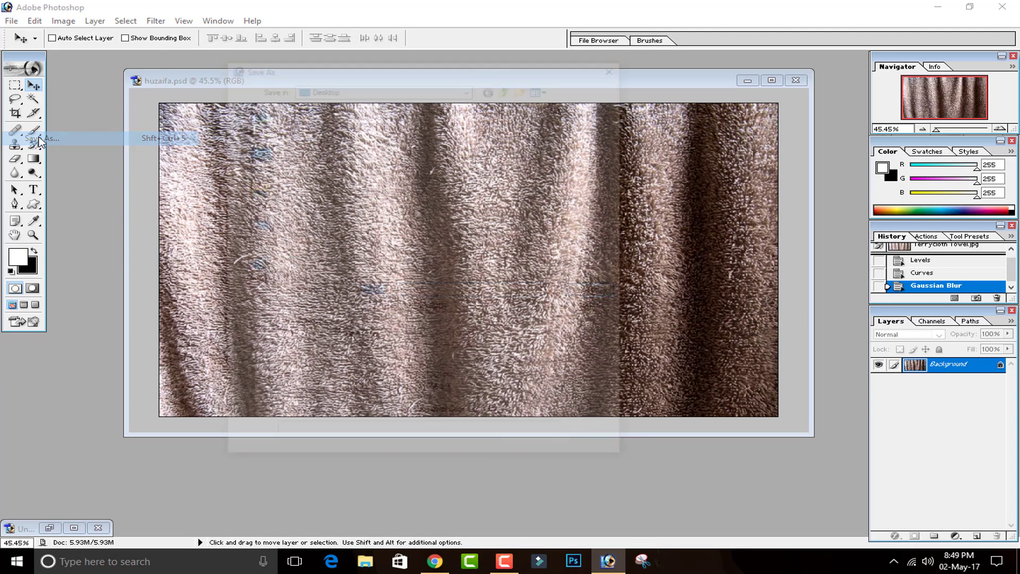
left_click(378, 309)
left_click(378, 312)
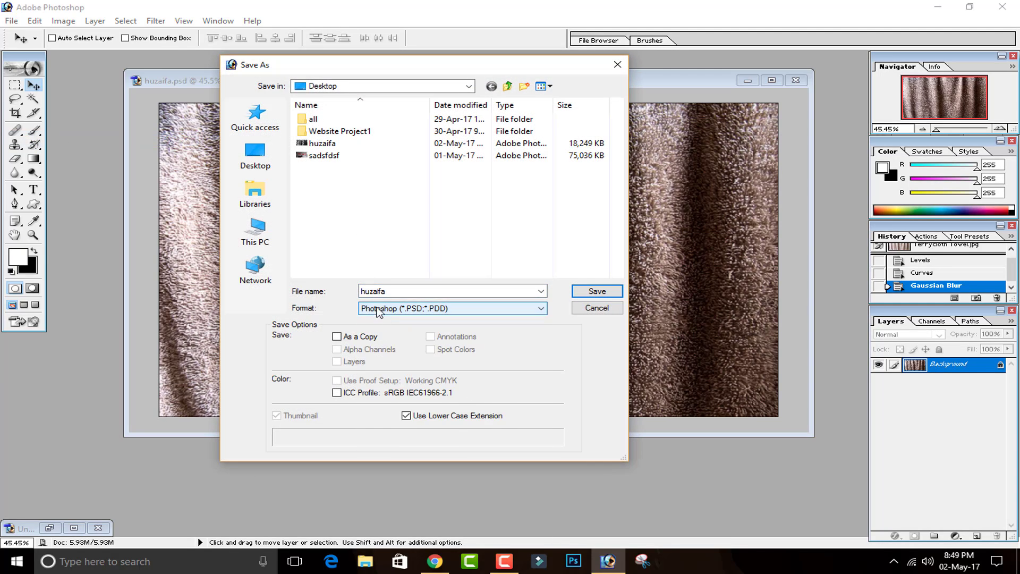
left_click(372, 291)
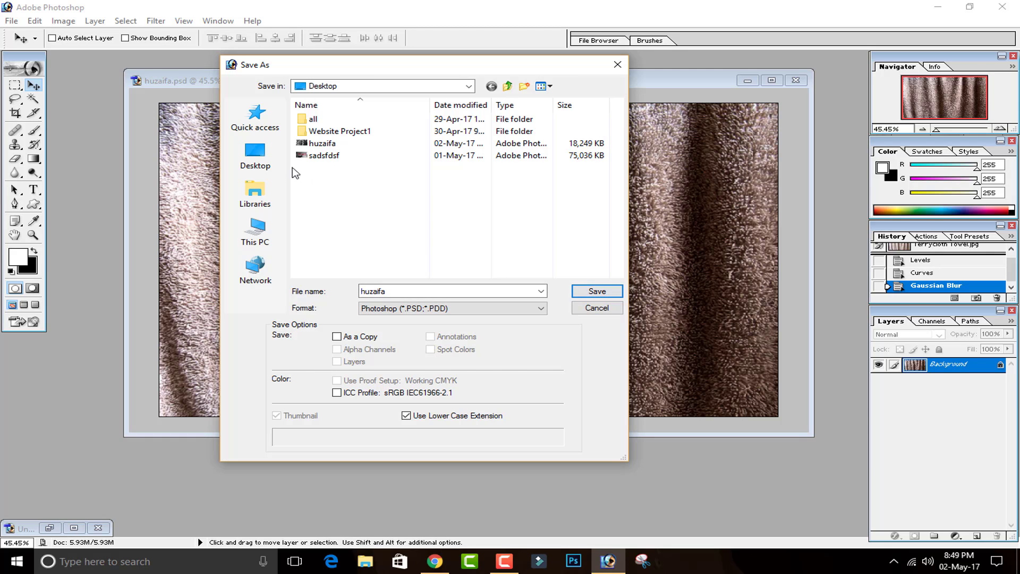
left_click(261, 153)
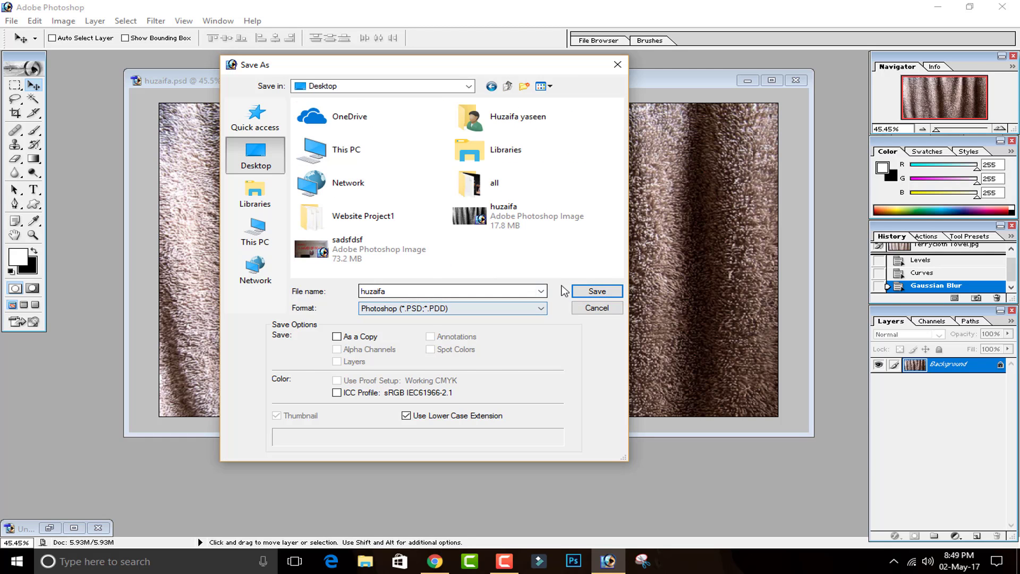
left_click(584, 291)
left_click(468, 218)
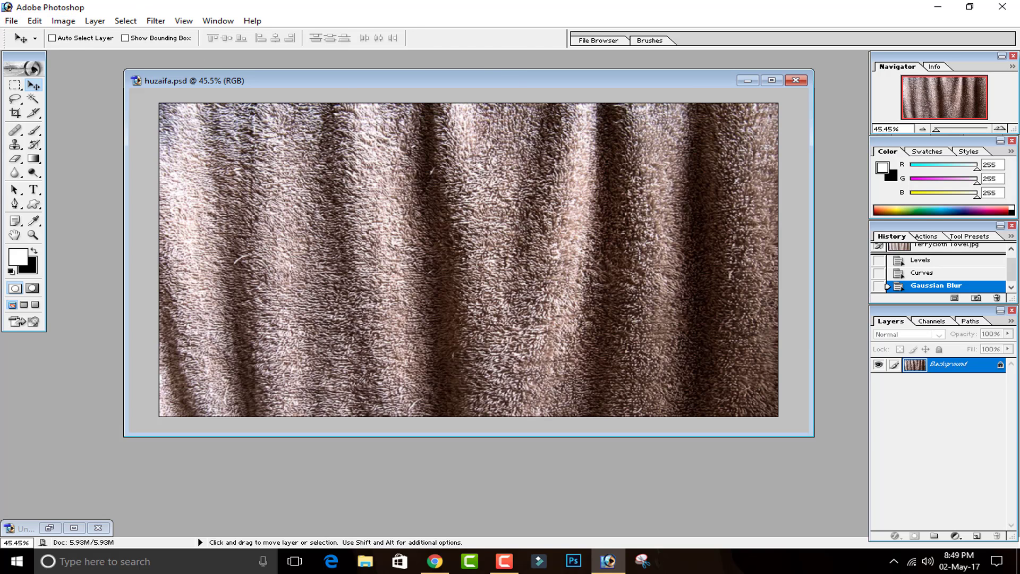
Step: Revert the towel image to its original opened state and copy the laptop logo from the other document onto it
scroll(940, 264, "up", 1)
left_click(920, 252)
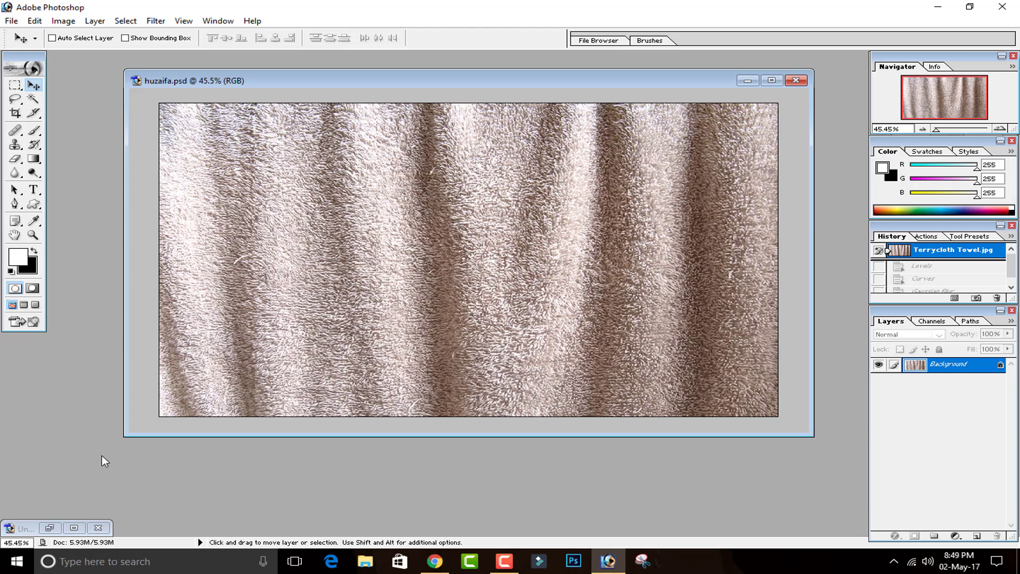
left_click(52, 528)
left_click_drag(177, 146, 575, 161)
left_click(96, 420)
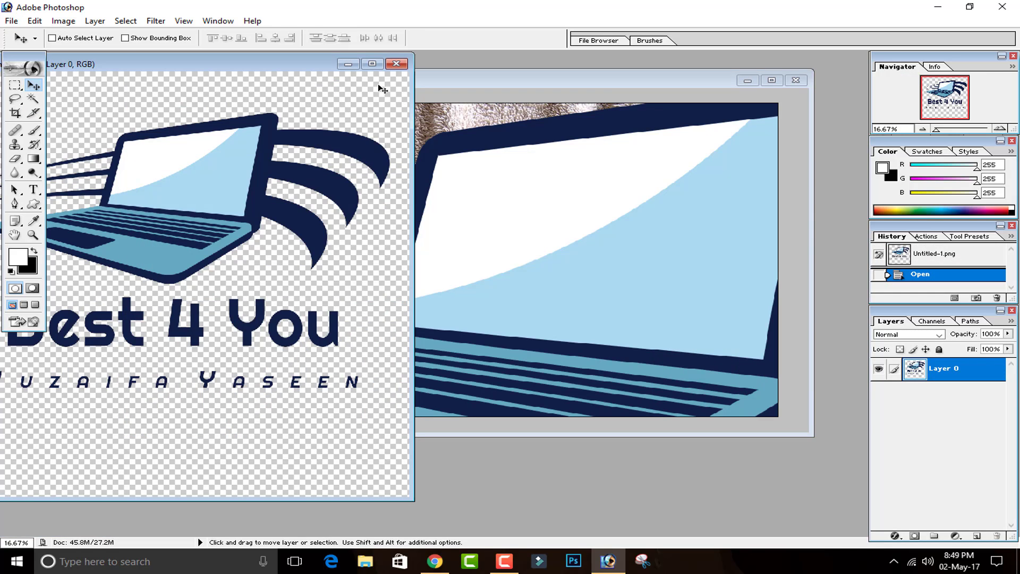
left_click(347, 64)
left_click_drag(458, 194, 427, 193)
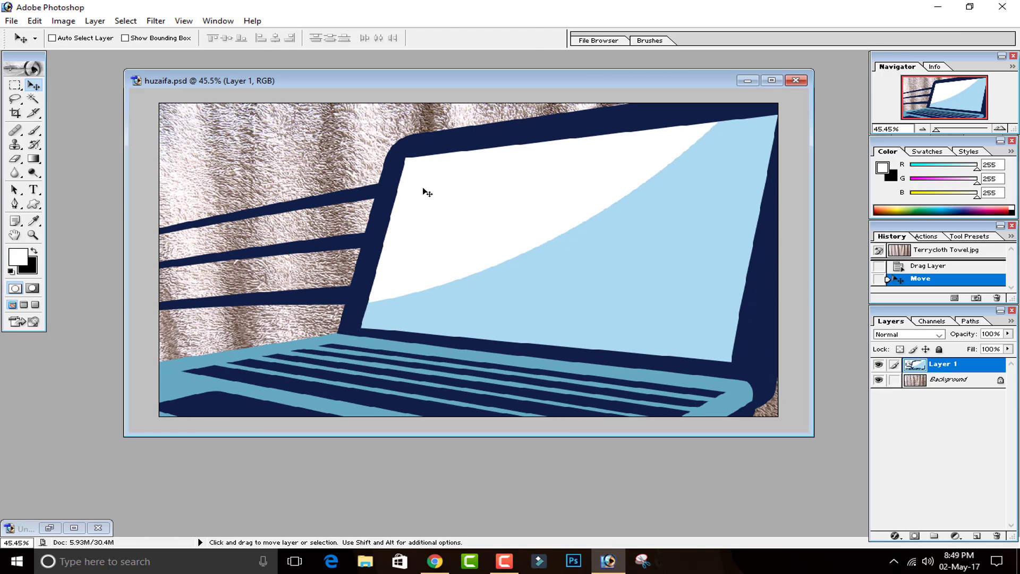
Step: Scale the logo layer down with Free Transform so the whole logo fits near the centre of the towel
key("ctrl+t")
key("ctrl+minus")
key("ctrl+minus")
key("ctrl+minus")
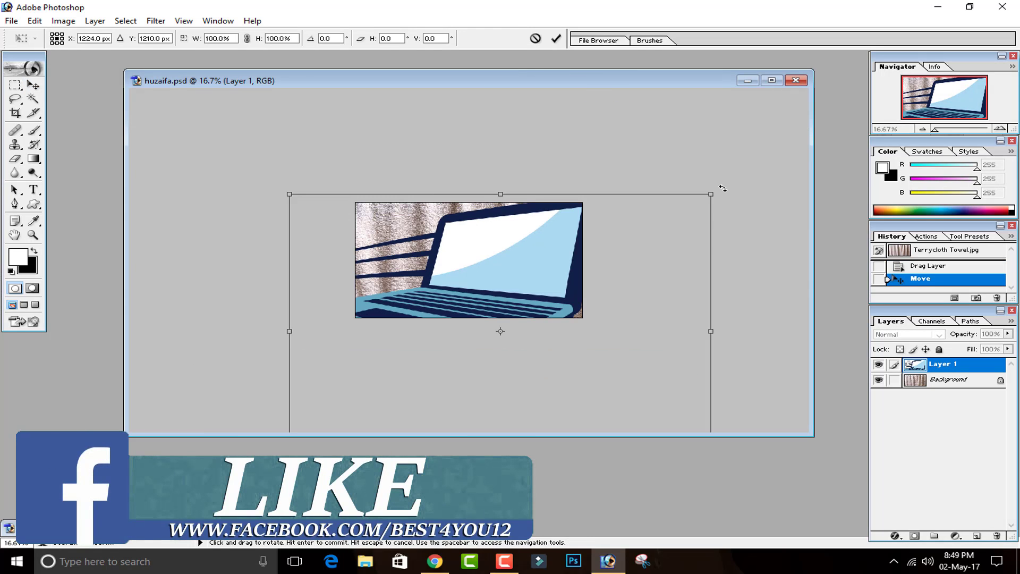
left_click_drag(711, 194, 511, 241)
left_click(555, 38)
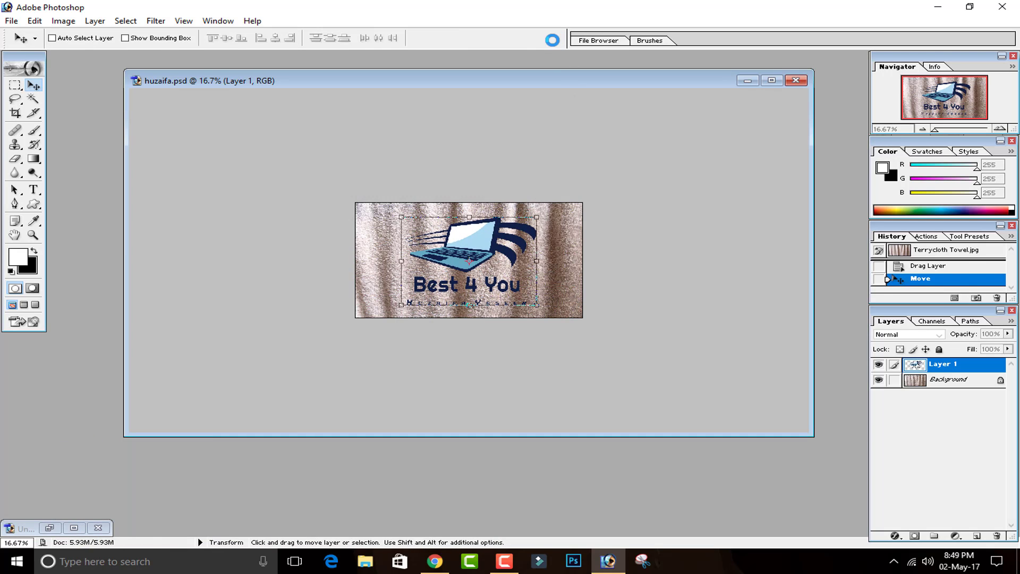
key("ctrl+plus")
key("ctrl+plus")
key("ctrl+plus")
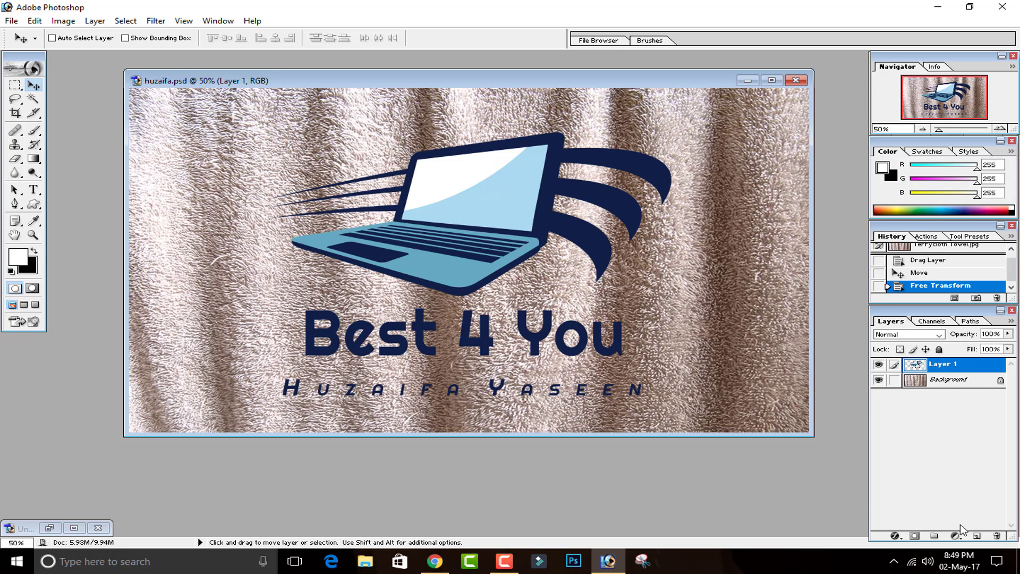
Step: Set the logo layer's blend mode to Soft Light and add a Linear Burn drop shadow at 47% opacity
left_click(919, 334)
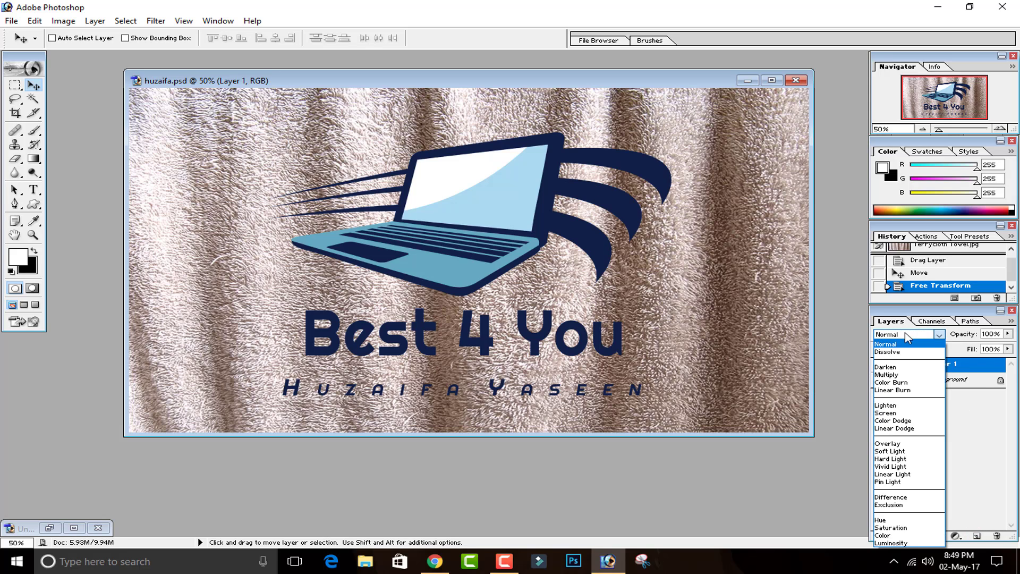
left_click(884, 450)
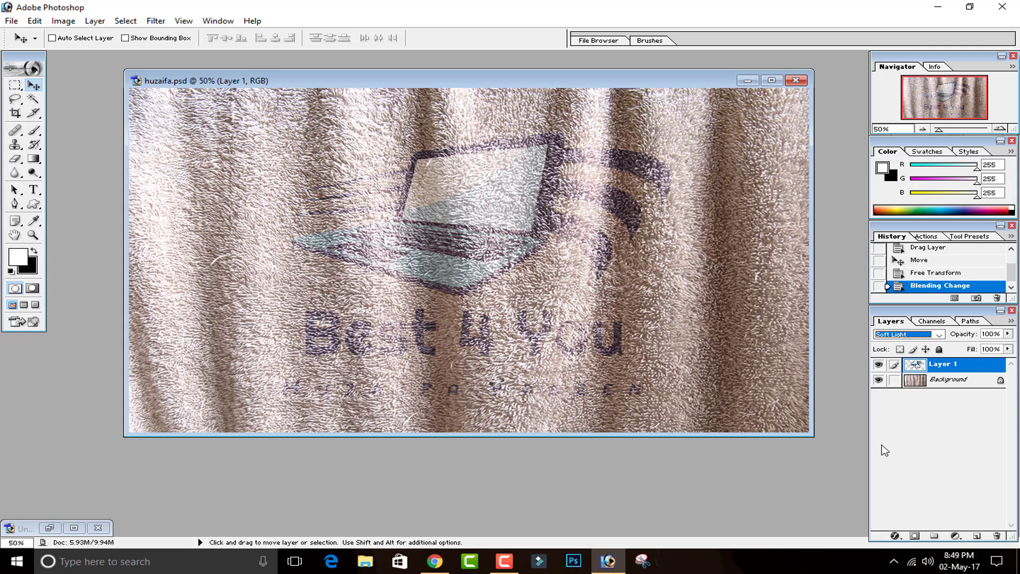
right_click(974, 365)
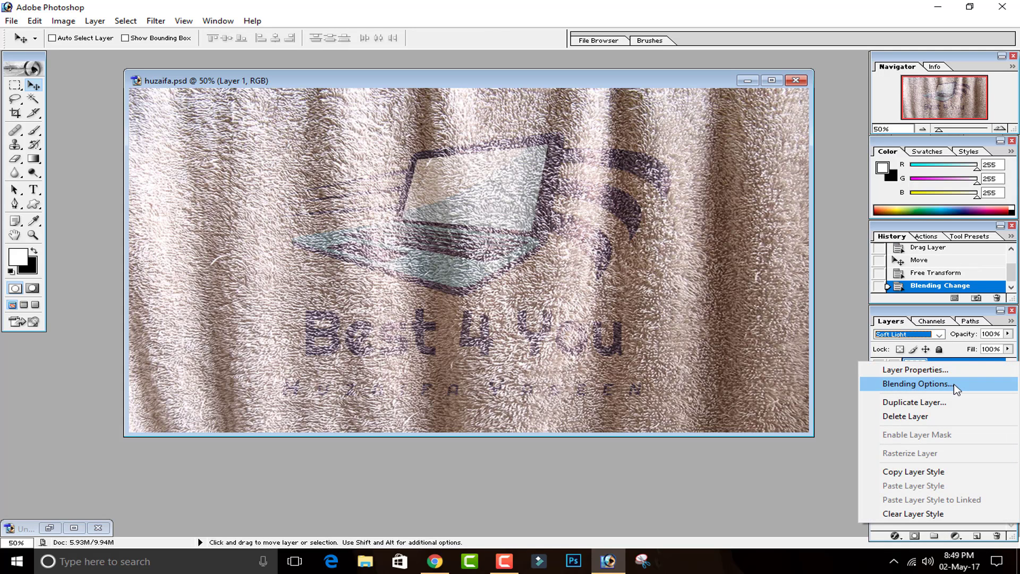
left_click(943, 390)
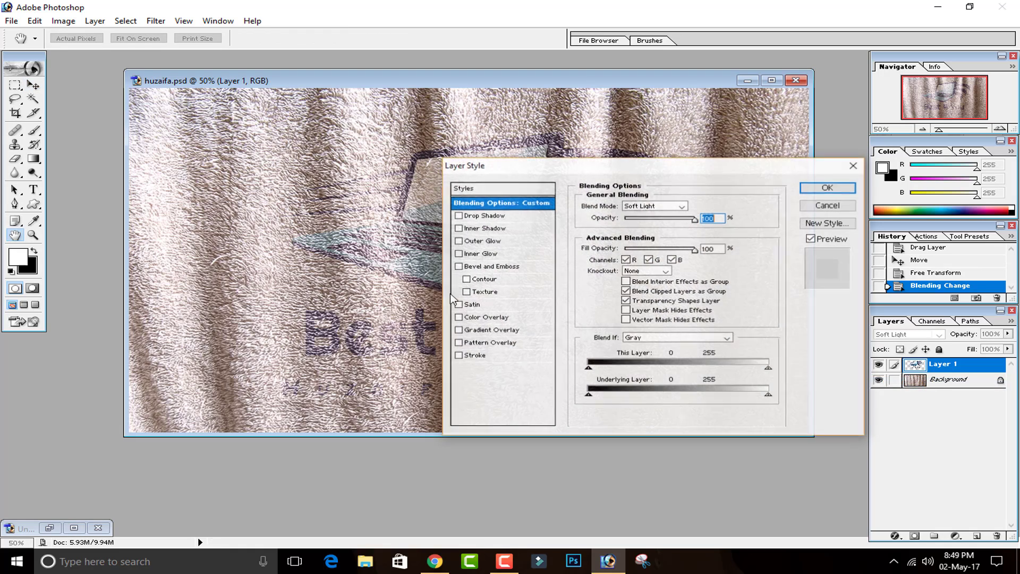
left_click(469, 216)
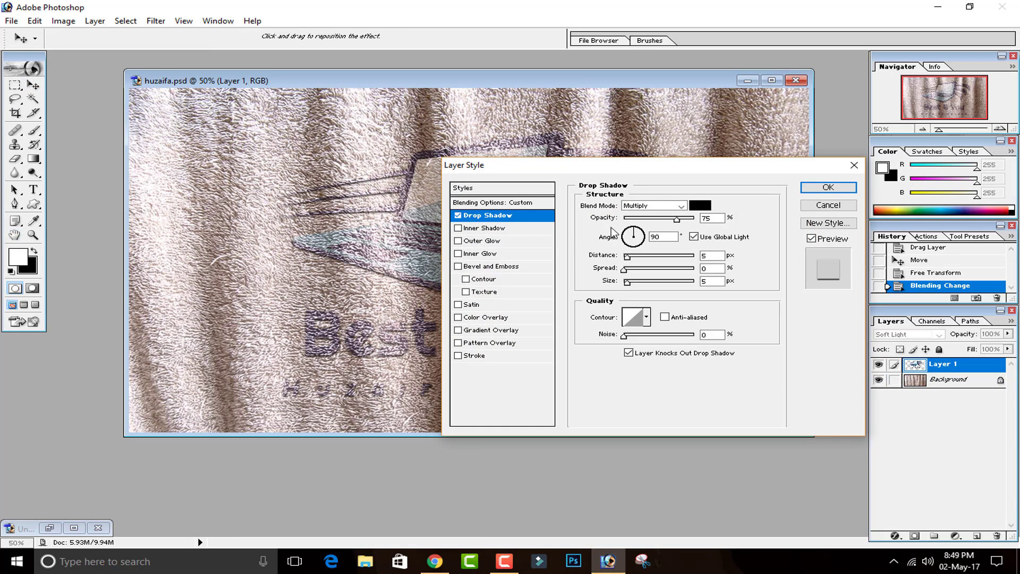
left_click(652, 206)
left_click(646, 262)
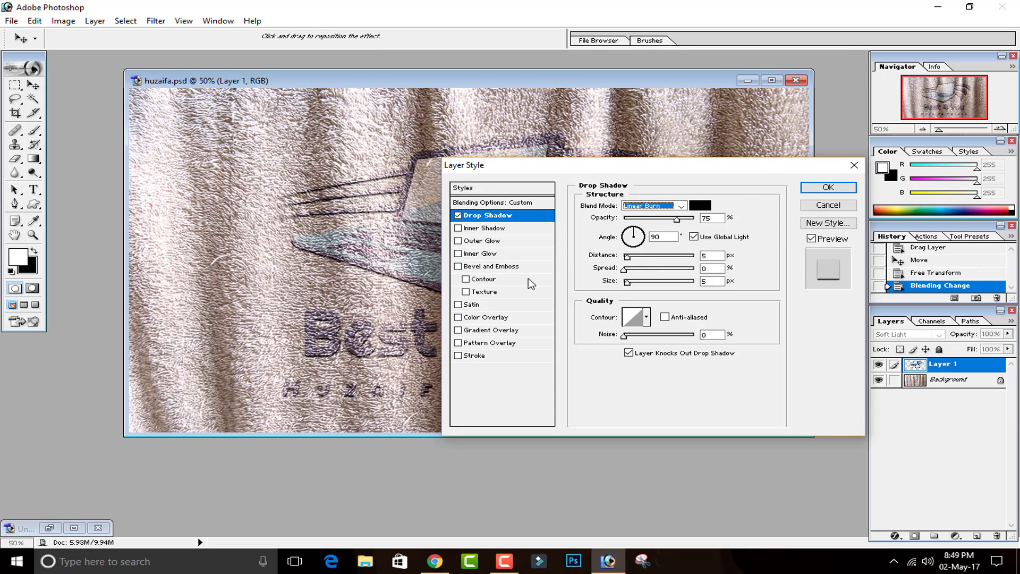
left_click(657, 218)
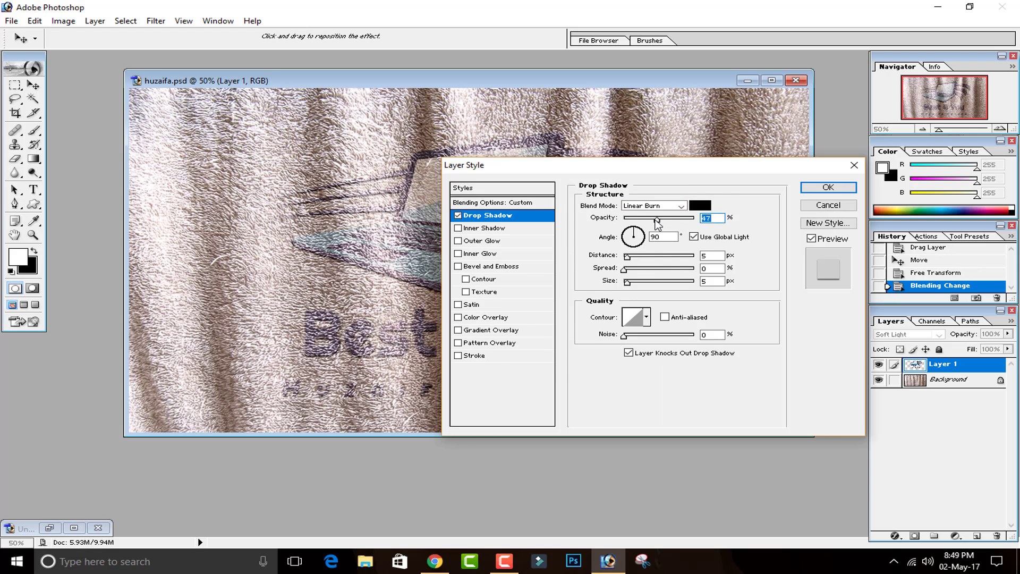
Step: Add a stroke effect to the logo layer and set its colour to white (FFFFFF)
left_click(482, 357)
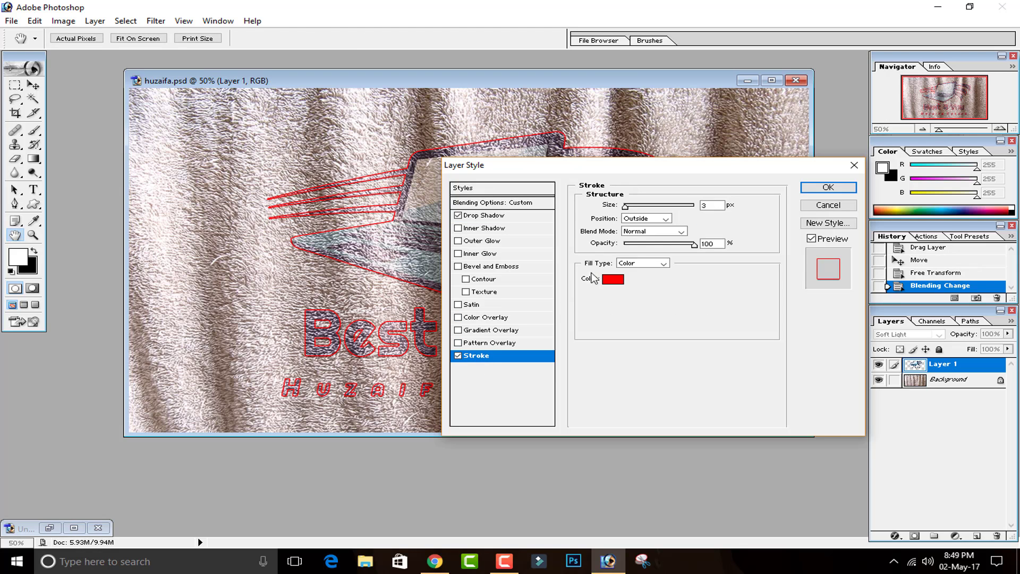
left_click(615, 278)
left_click(618, 112)
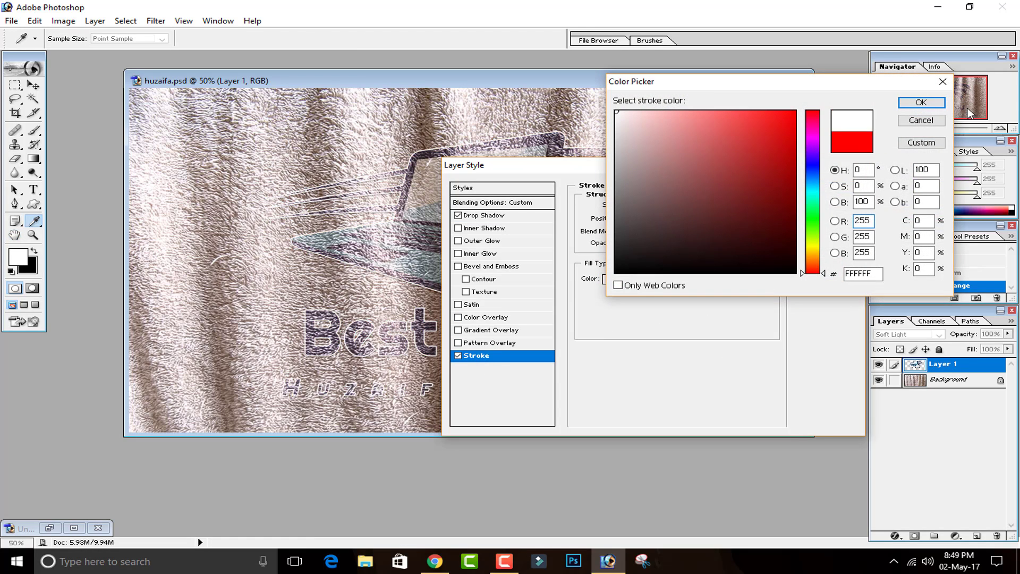
left_click(919, 102)
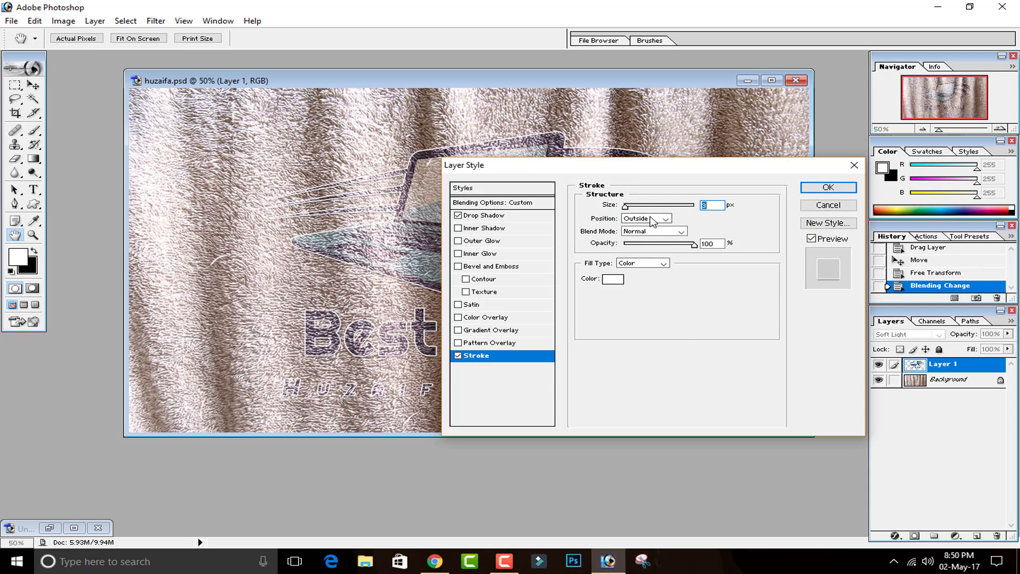
Step: Set the stroke's position to Outside and its blend mode to Linear Burn, apply the layer style and collapse the layer's effects list
left_click(642, 218)
left_click(643, 227)
left_click(655, 232)
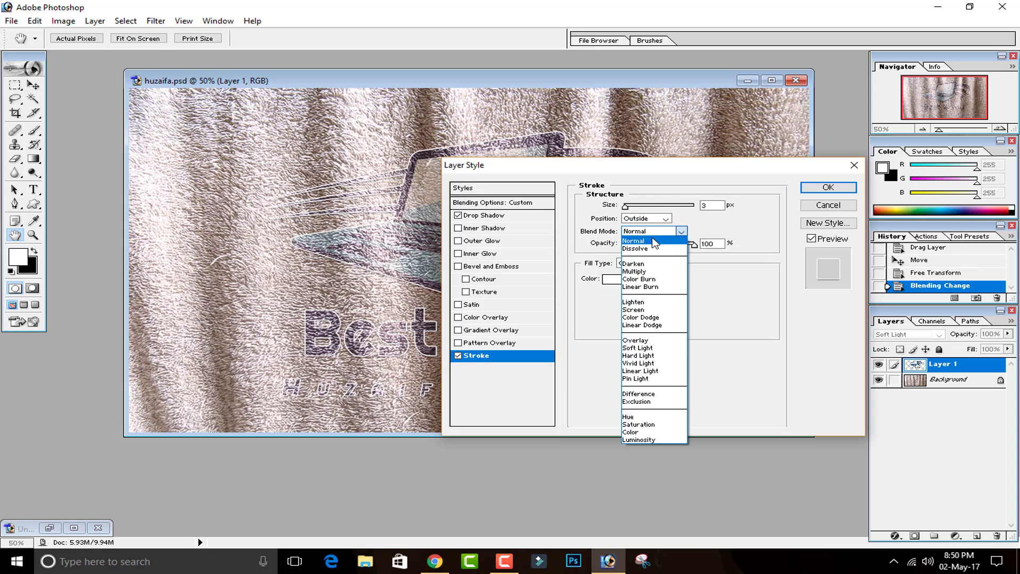
left_click(648, 287)
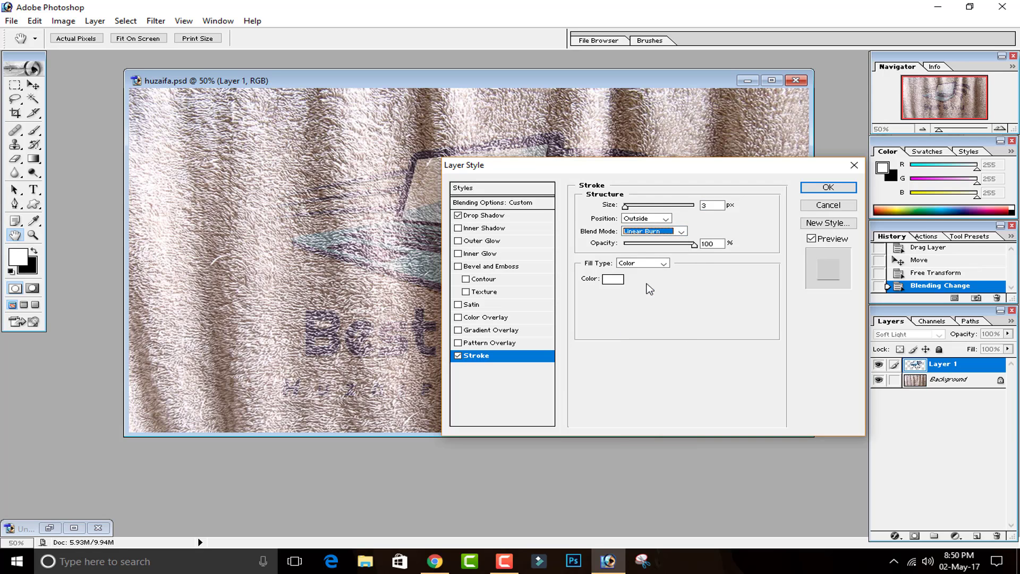
left_click(537, 219)
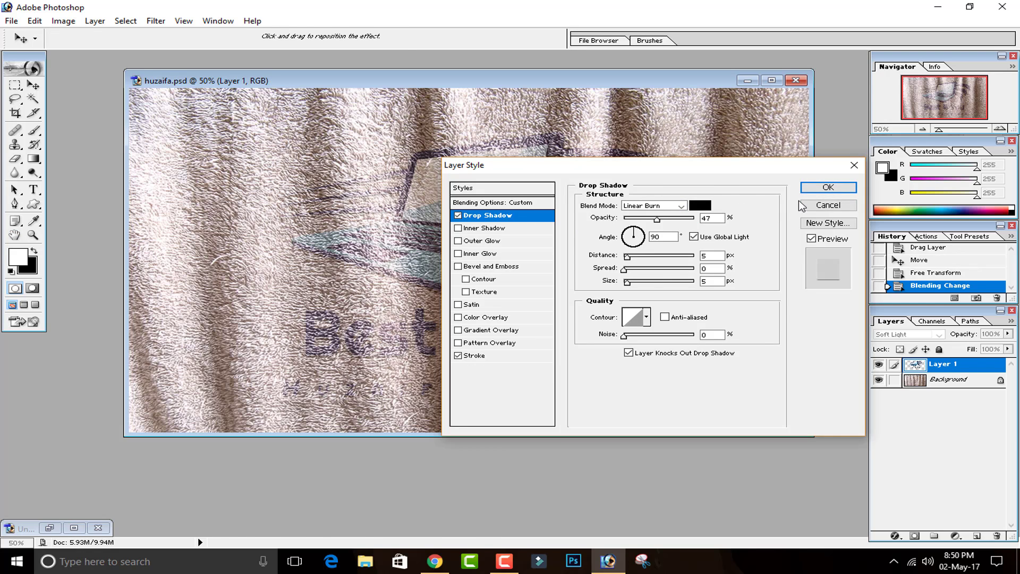
left_click(828, 187)
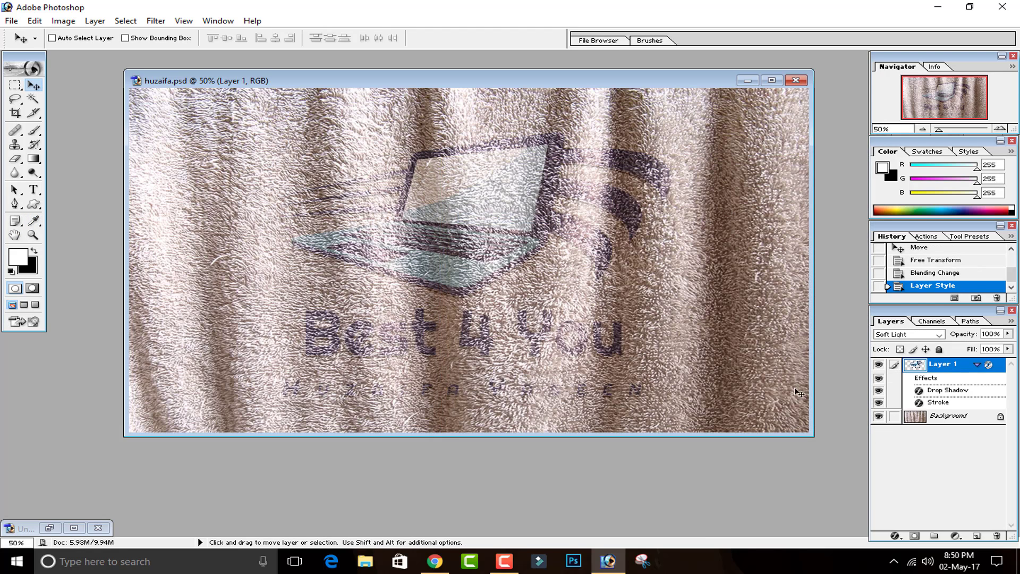
left_click(977, 365)
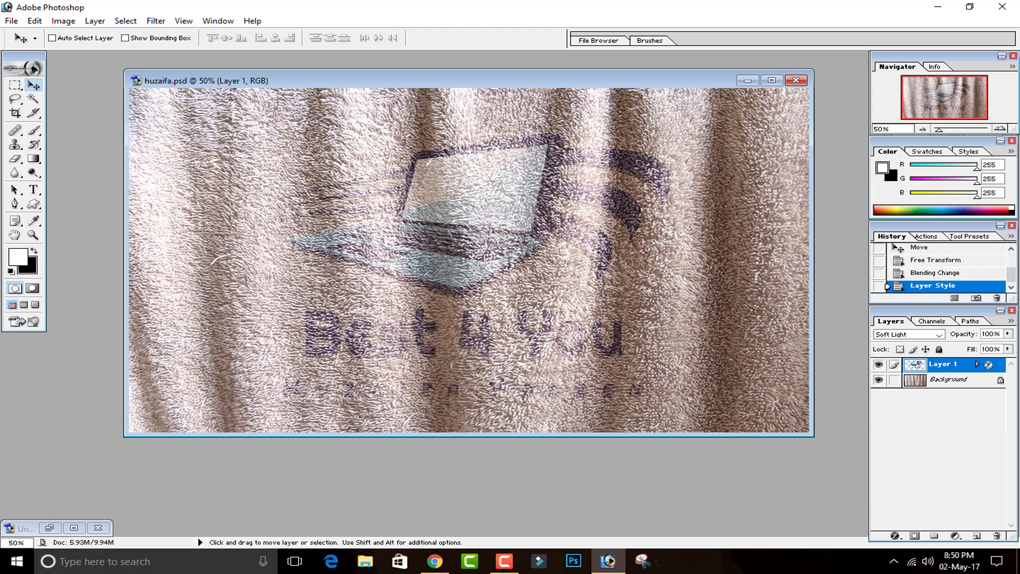
Step: Displace the logo layer at 10% horizontal and vertical scale, stretched to fit, using the saved towel PSD on the Desktop as the displacement map
left_click(11, 20)
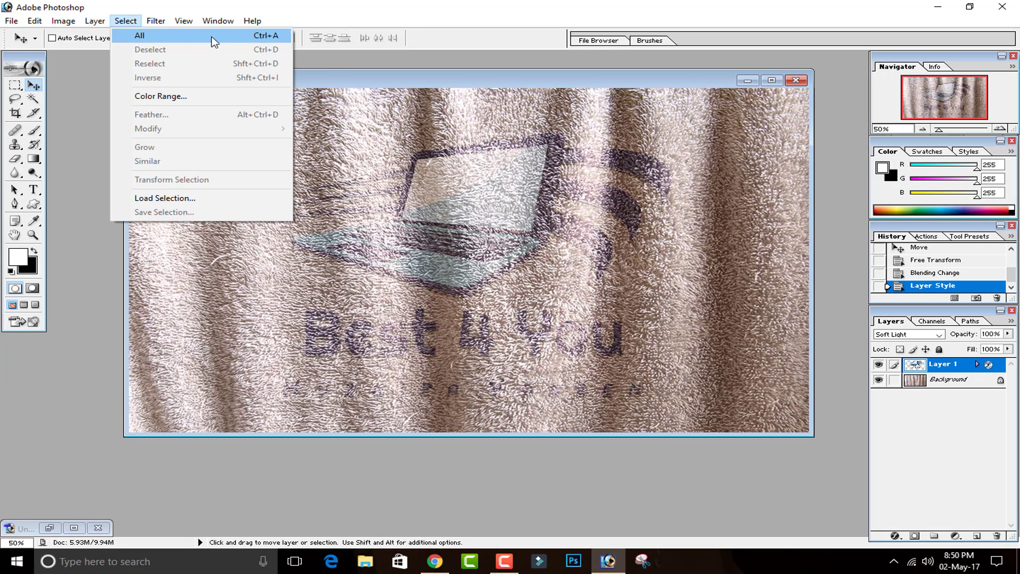
mouse_move(157, 25)
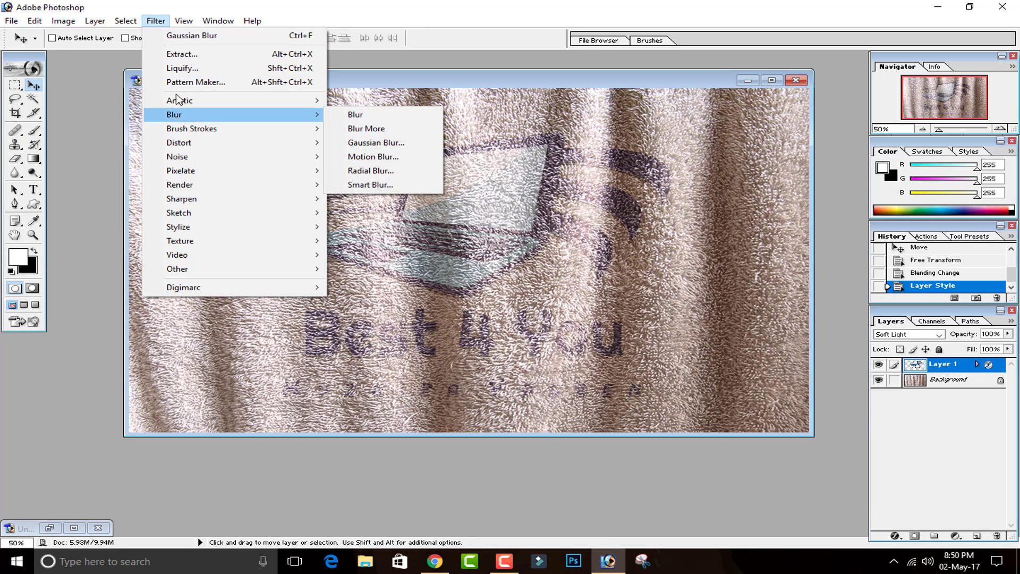
left_click(157, 22)
left_click(157, 22)
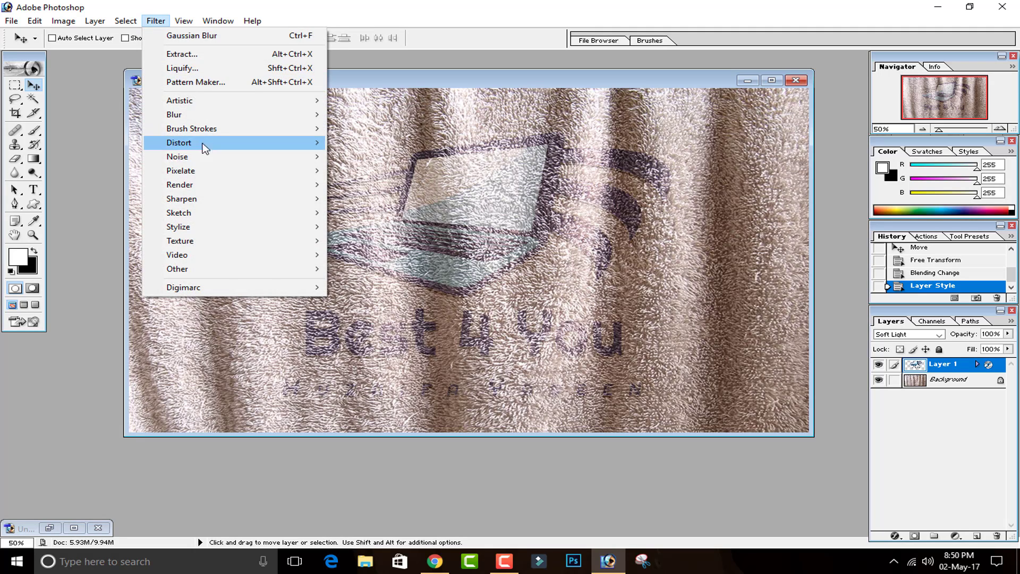
mouse_move(201, 143)
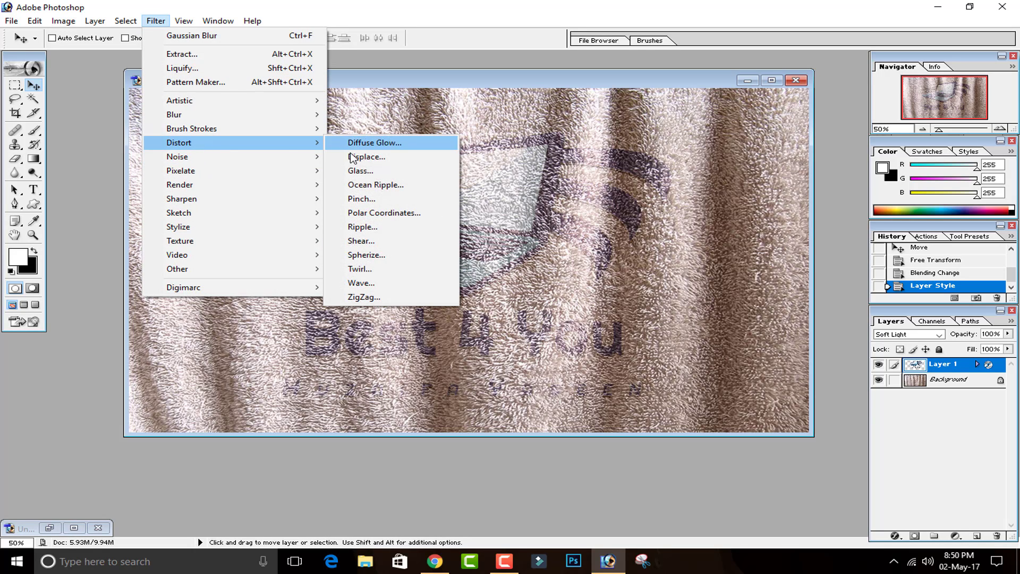
left_click(422, 163)
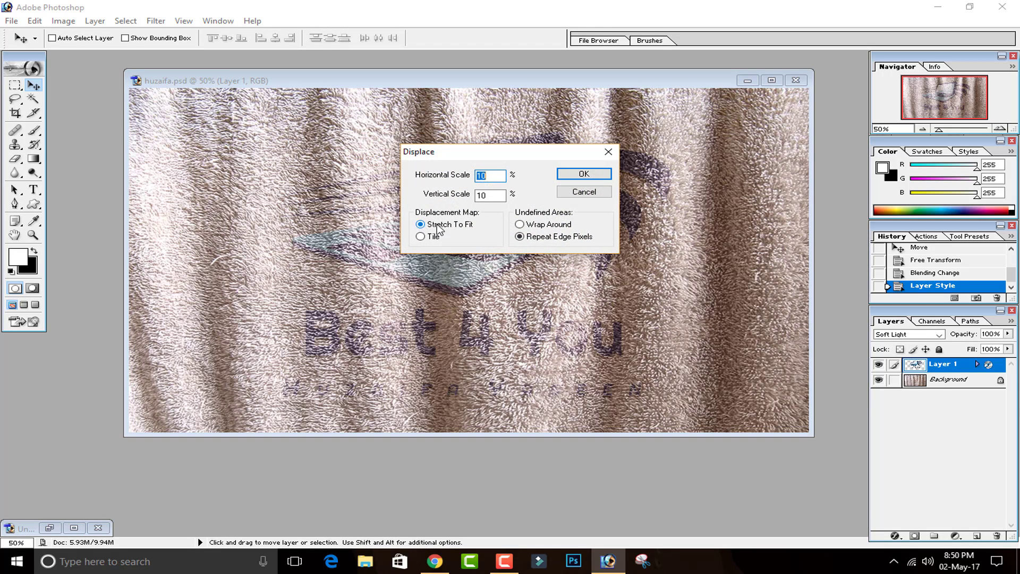
left_click(569, 180)
scroll(160, 114, "down", 5)
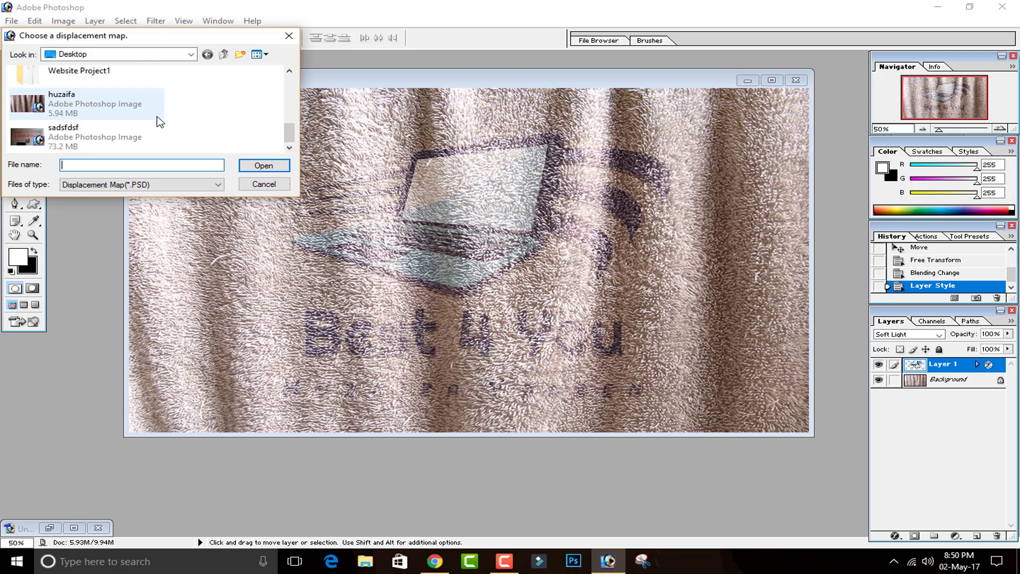
left_click(116, 112)
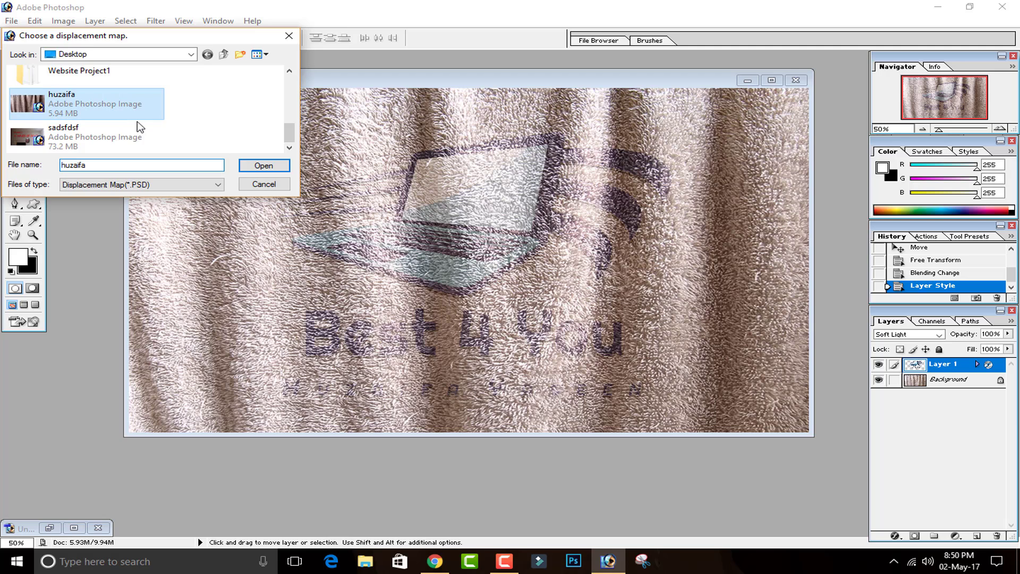
left_click(256, 164)
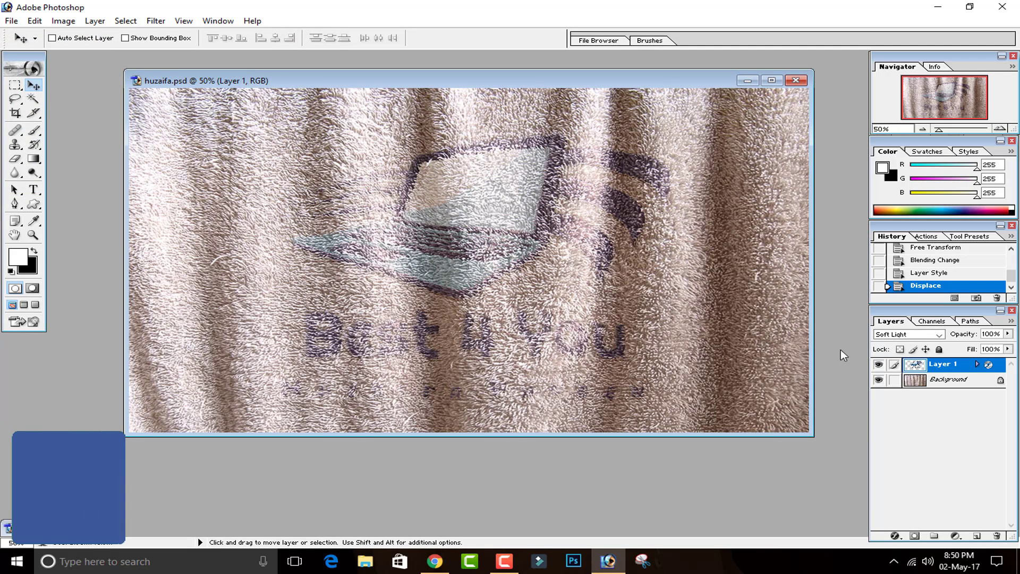
left_click(918, 274)
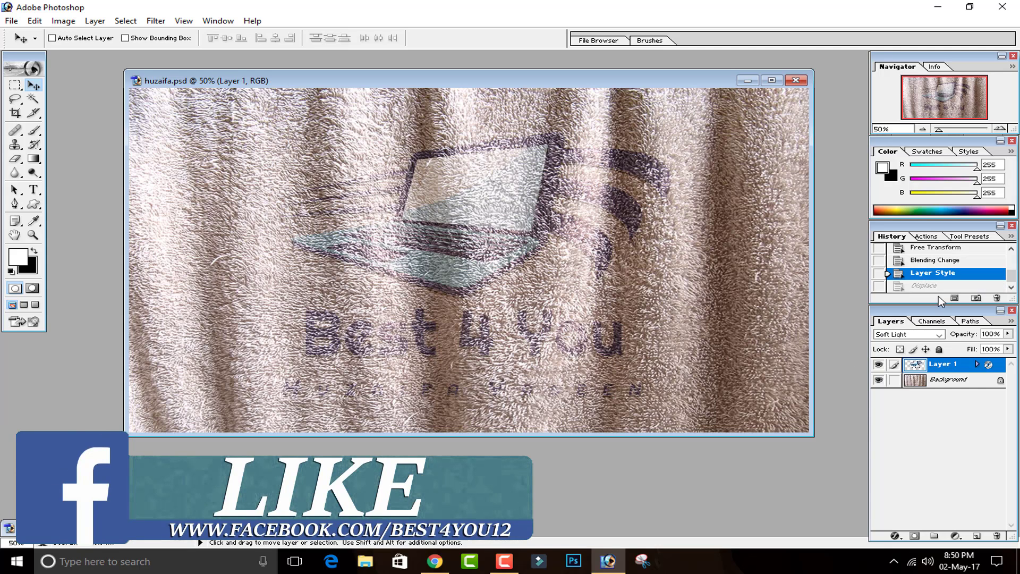
left_click(925, 285)
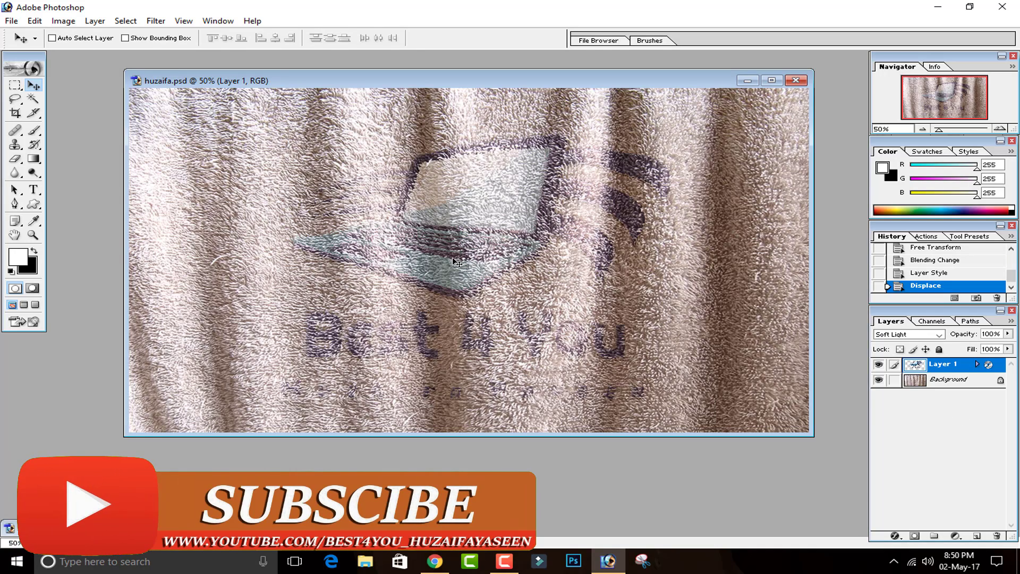
Step: Duplicate the displaced logo layer and examine how the logo blends with the towel fibres up close and at full view
key("ctrl+j")
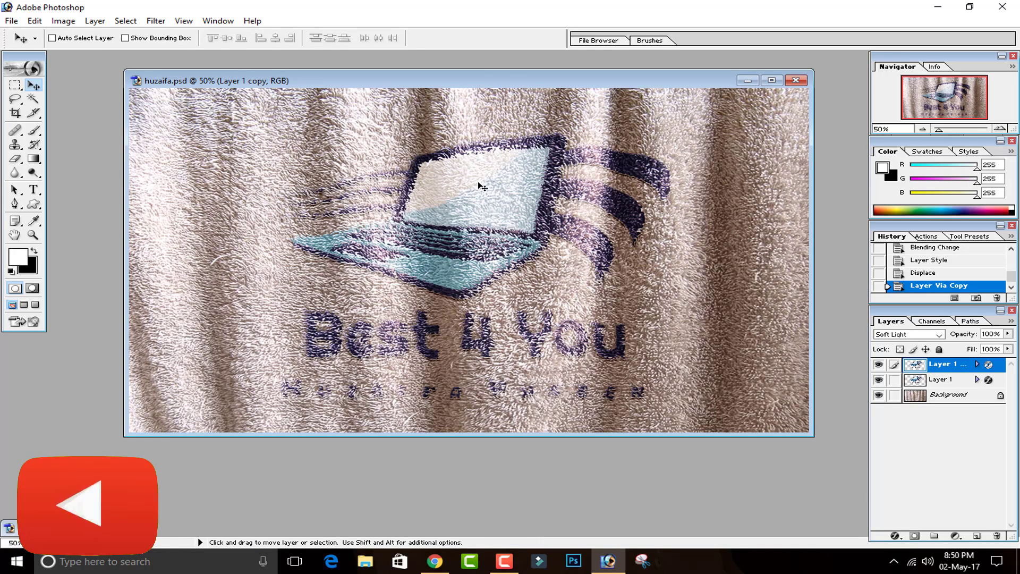
key("ctrl+plus")
key("ctrl+plus")
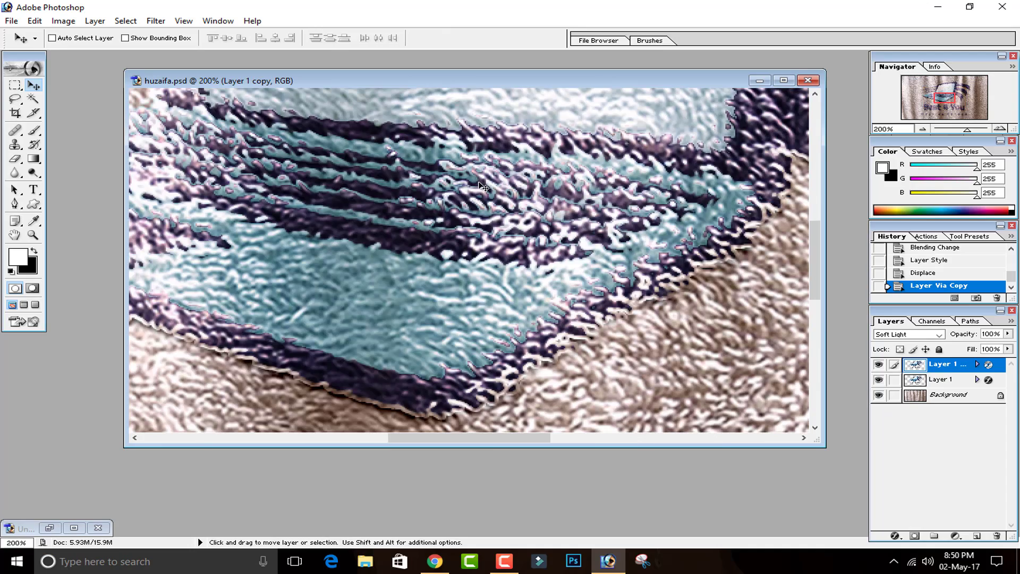
key("ctrl+minus")
key("ctrl+minus")
key("ctrl+minus")
key("ctrl+plus")
key("ctrl+plus")
key("ctrl+minus")
key("ctrl+minus")
key("ctrl+minus")
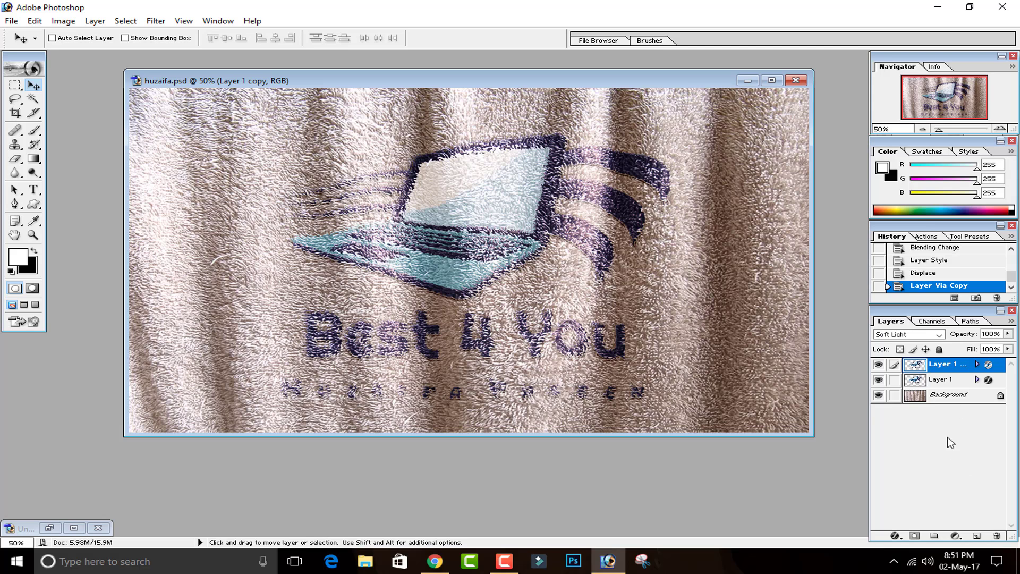
Step: Duplicate the logo layer once more and revert the image to its state right after the Displace filter
key("ctrl+j")
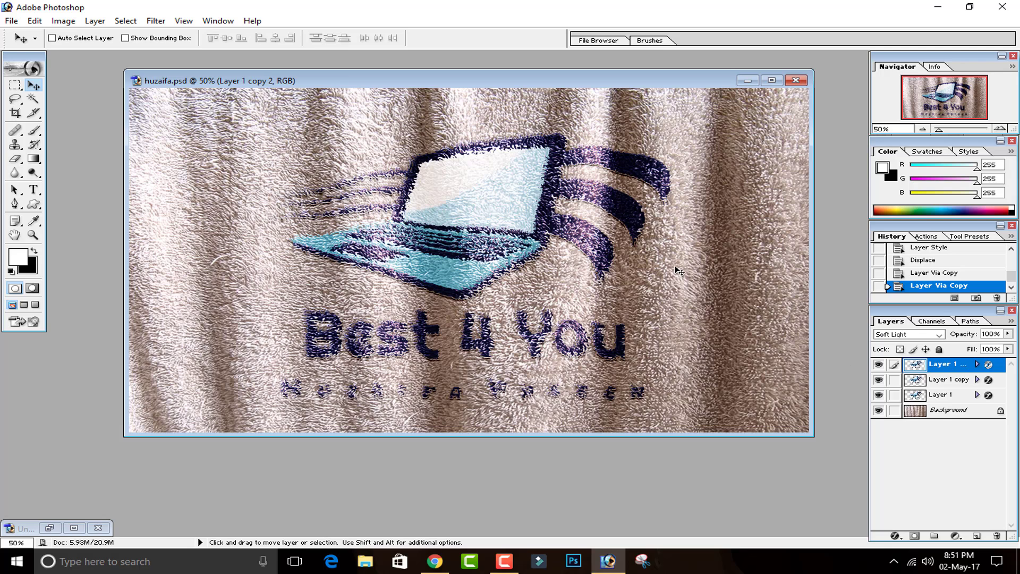
left_click(935, 272)
left_click(935, 260)
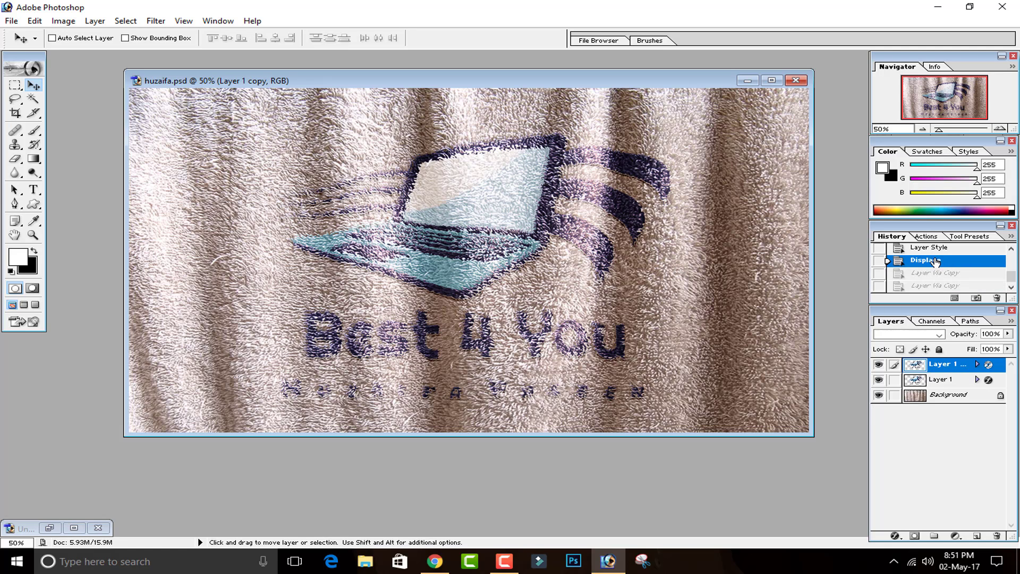
left_click(936, 273)
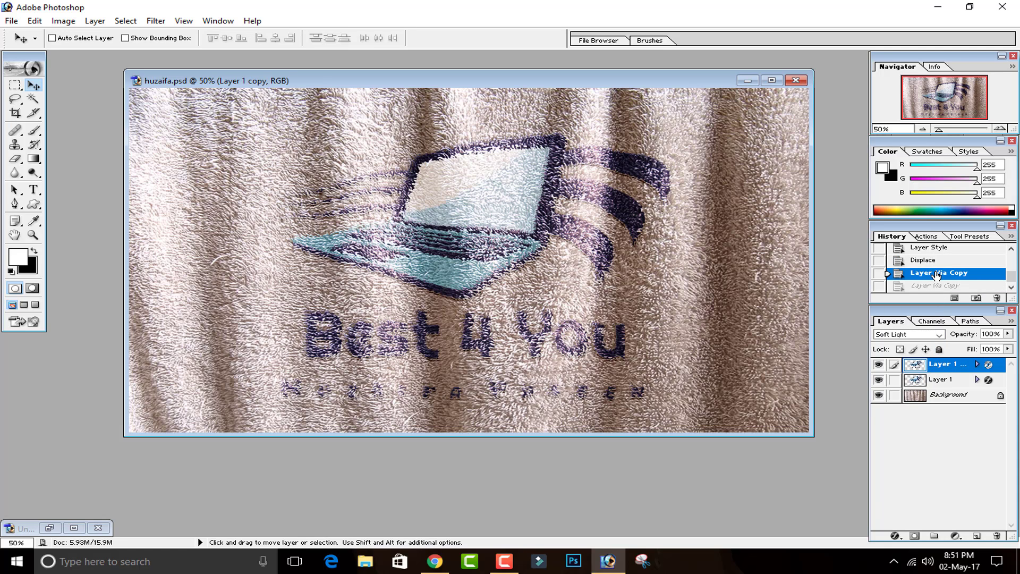
left_click(934, 264)
Step: Duplicate the displaced logo layer twice within the same document, naming the copies Layer 1 copy and Layer 1 copy 2
right_click(963, 368)
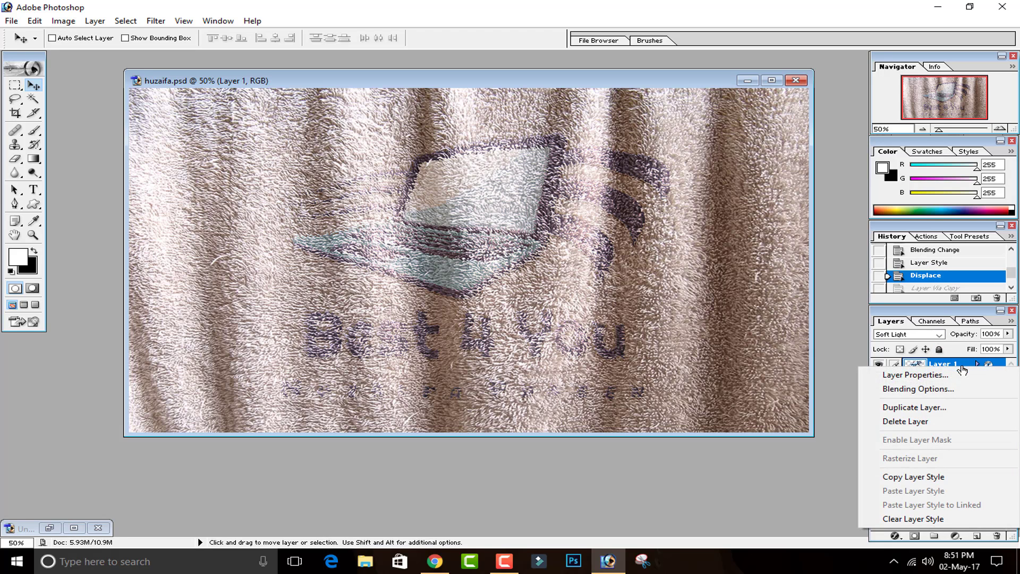
left_click(915, 408)
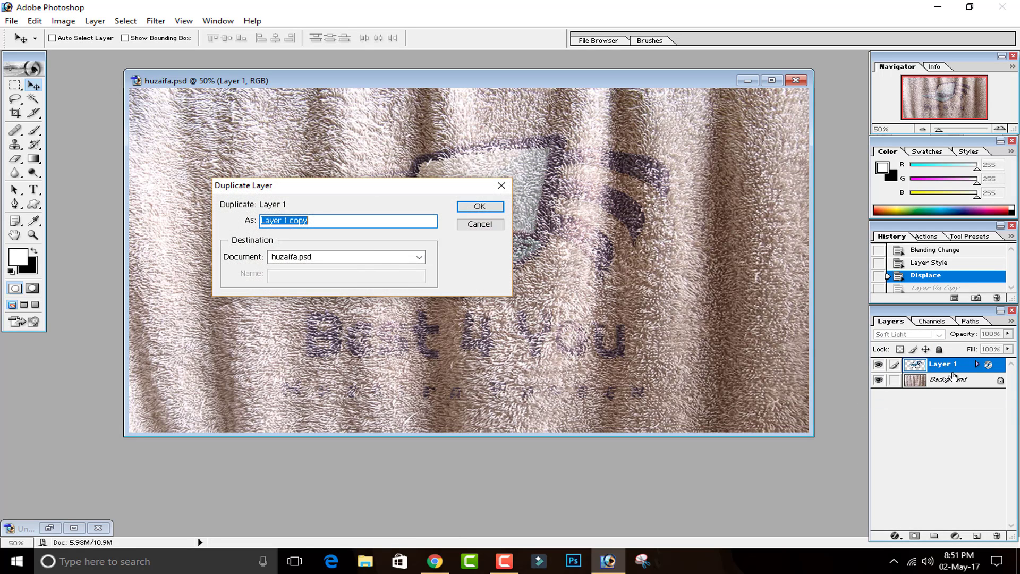
left_click(478, 204)
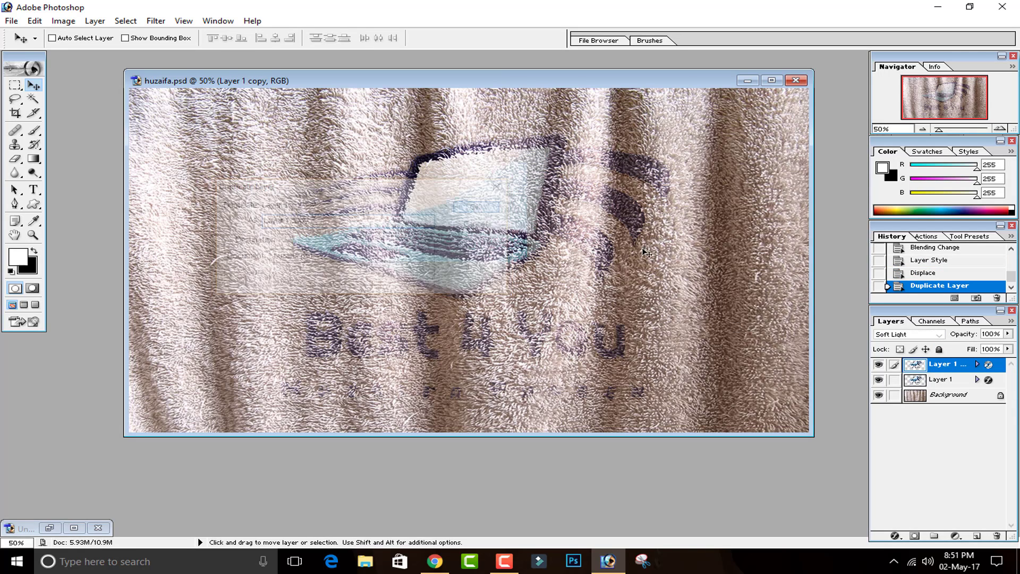
right_click(945, 365)
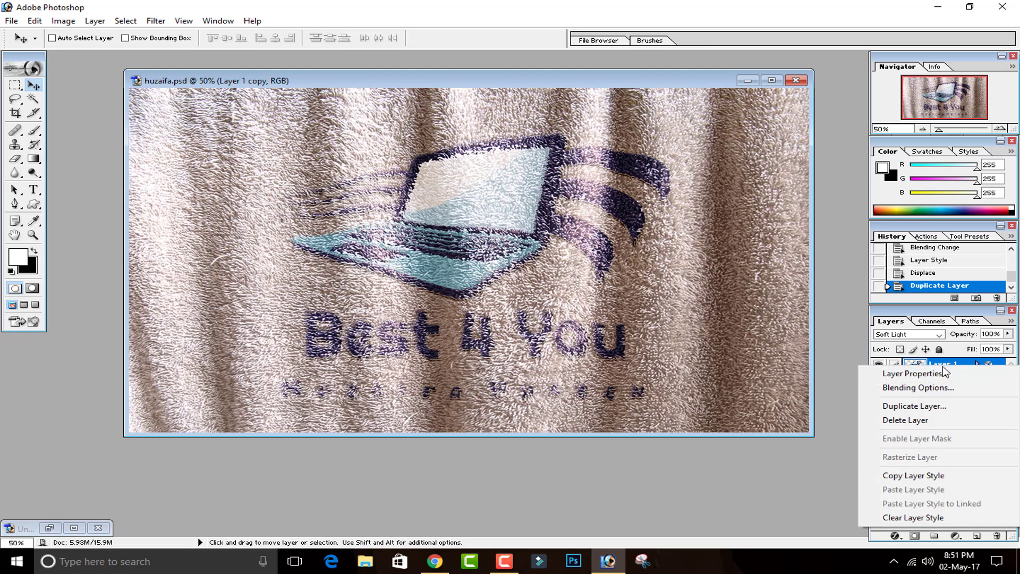
left_click(916, 405)
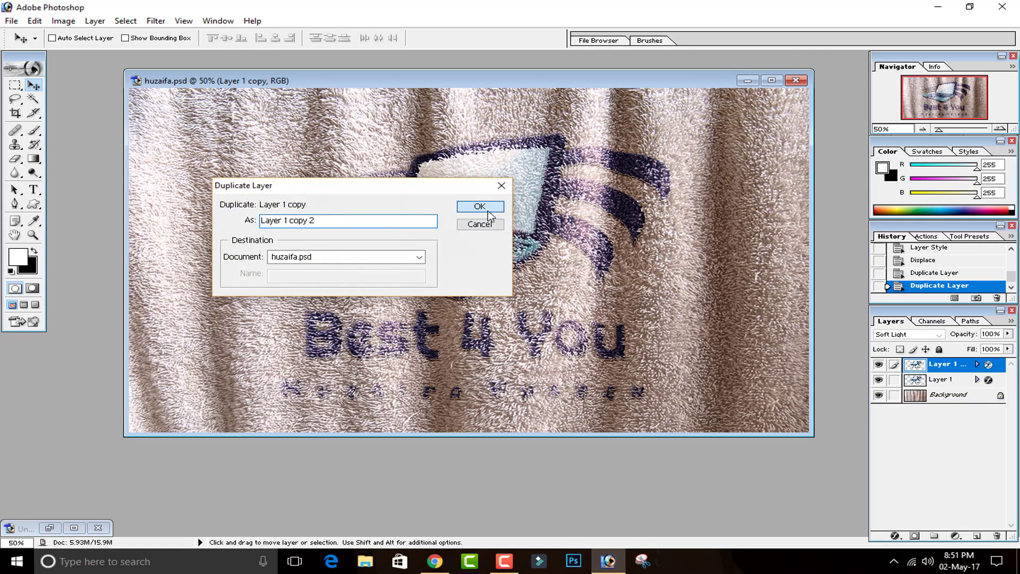
left_click(479, 206)
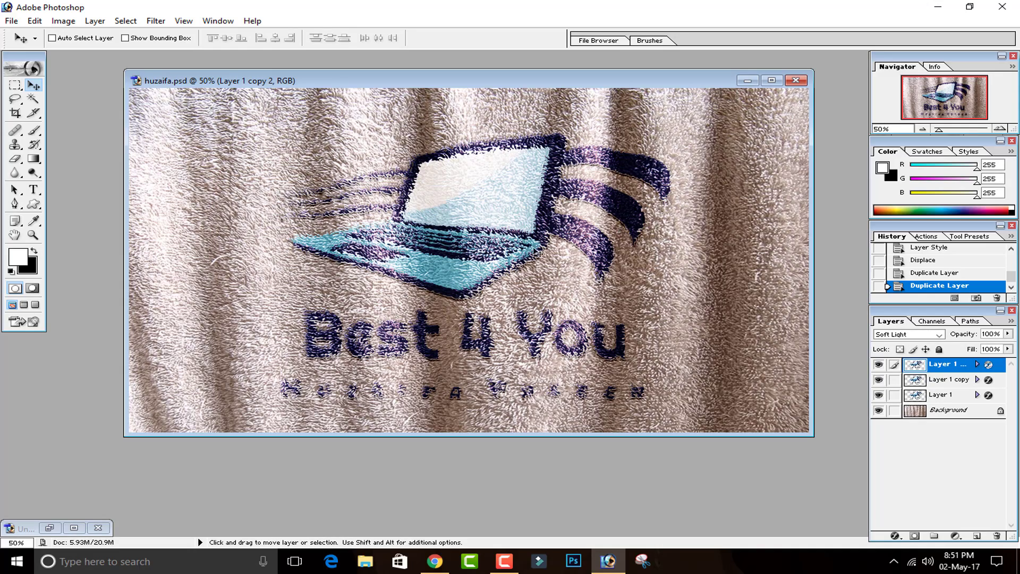
Step: Examine the strengthened logo on the towel at several magnifications
scroll(406, 292, "down", 1)
scroll(406, 292, "down", 1)
scroll(406, 292, "up", 4)
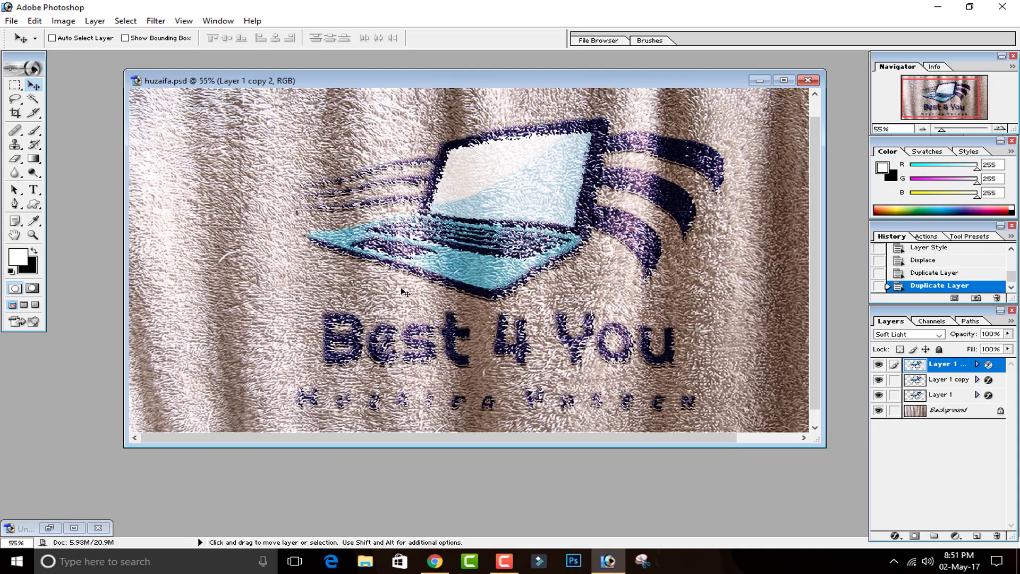
left_click_drag(406, 292, 399, 291)
scroll(391, 288, "down", 2)
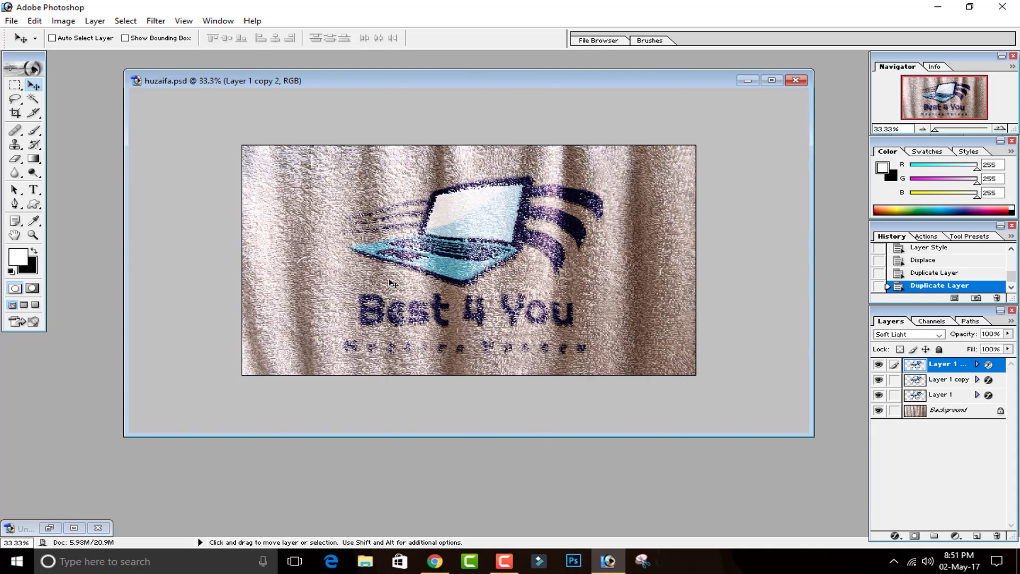
scroll(391, 283, "up", 1)
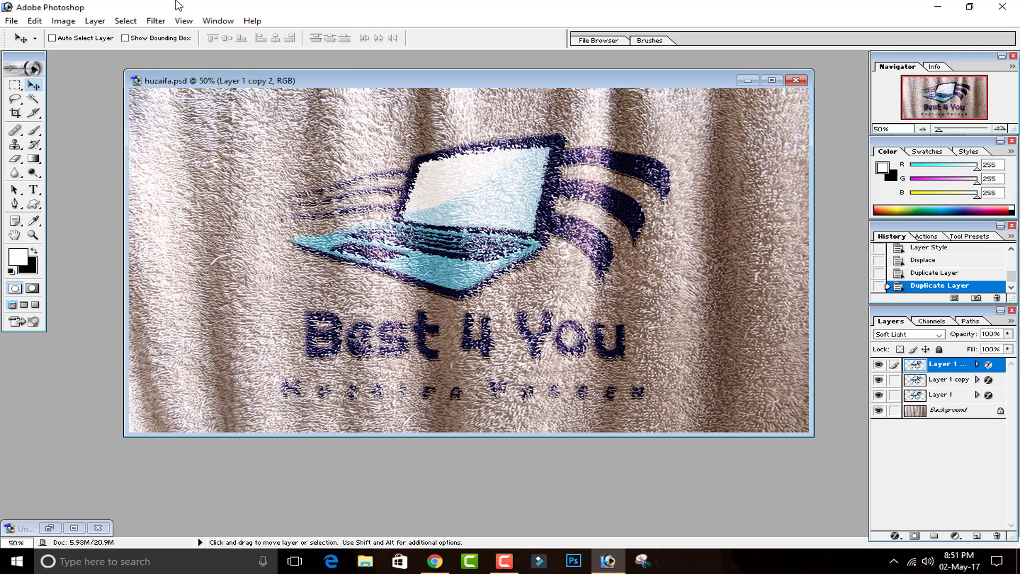
double_click(78, 85)
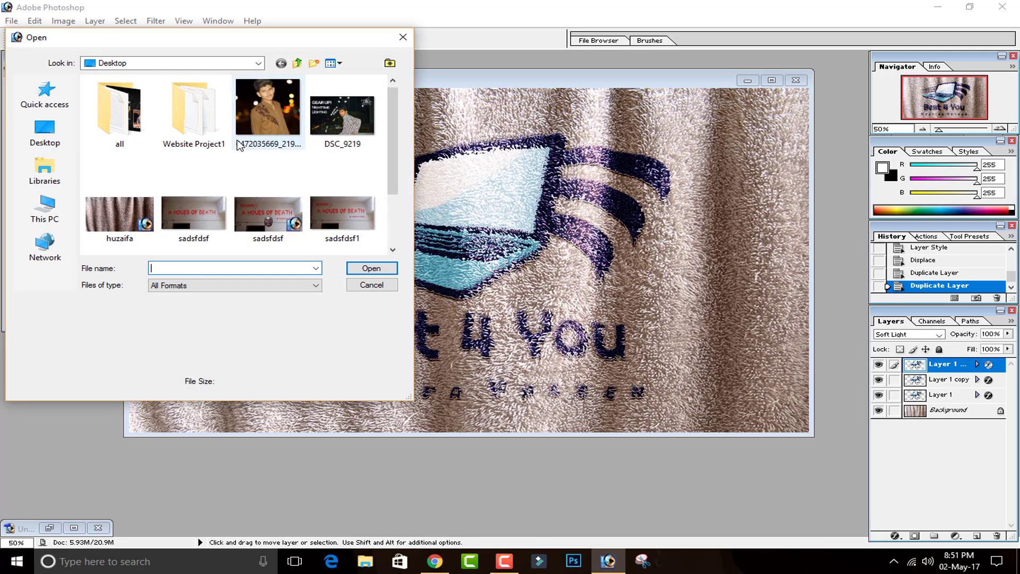
double_click(270, 139)
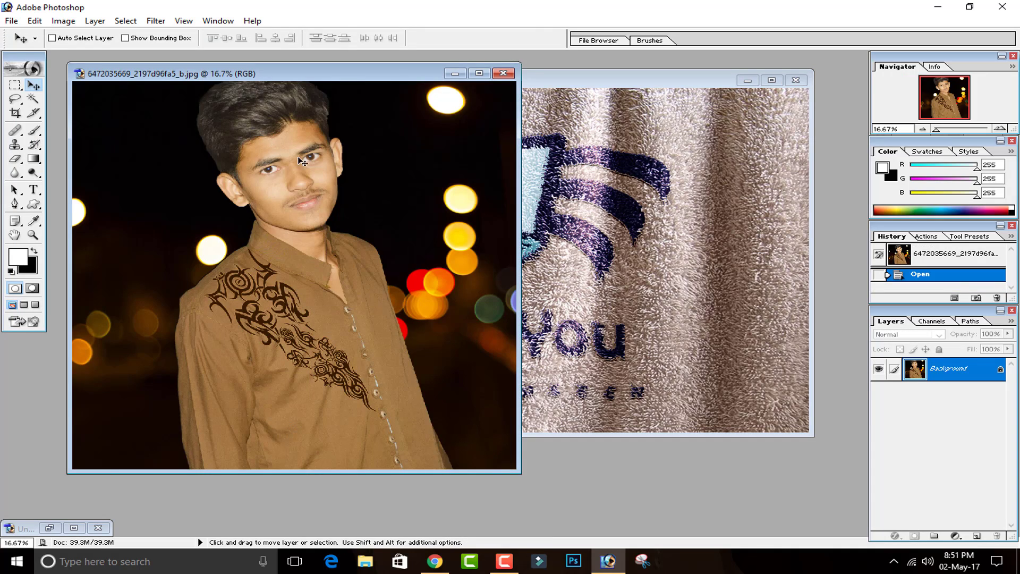
Step: Copy the portrait into the towel document as a new layer, minimize the portrait's own window, and reposition the copied layer
left_click_drag(345, 75, 775, 133)
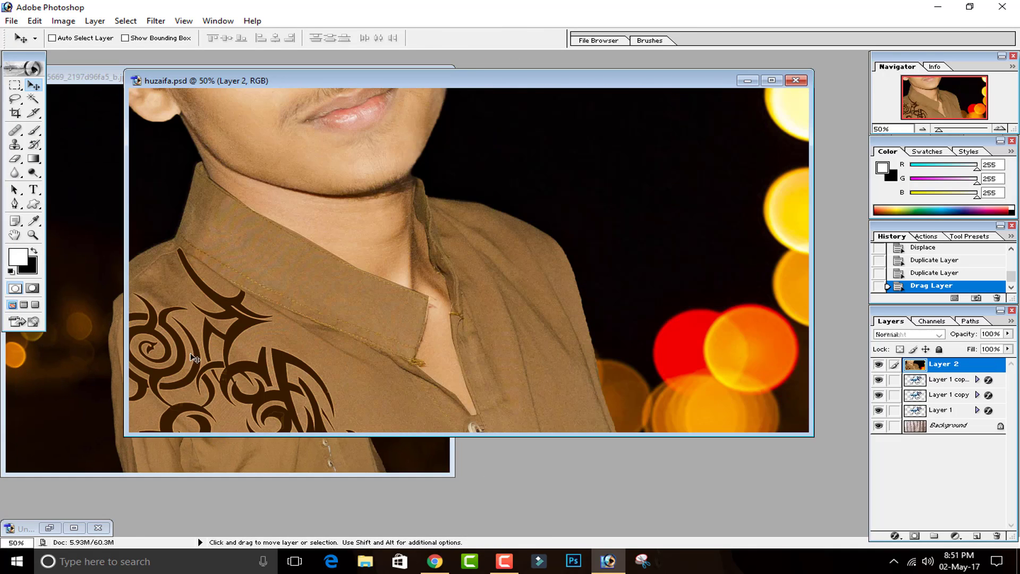
left_click(59, 352)
left_click(389, 78)
left_click_drag(464, 180, 502, 226)
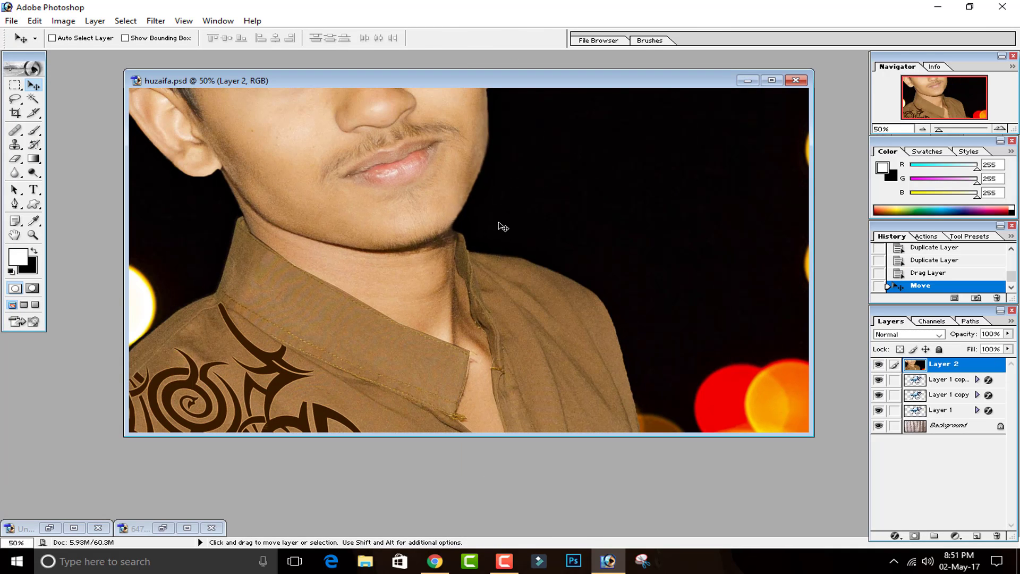
Step: Scale the portrait layer proportionally to about 23.7% and place it over the logo in the middle of the towel
key("ctrl+t")
key("ctrl+minus")
key("ctrl+minus")
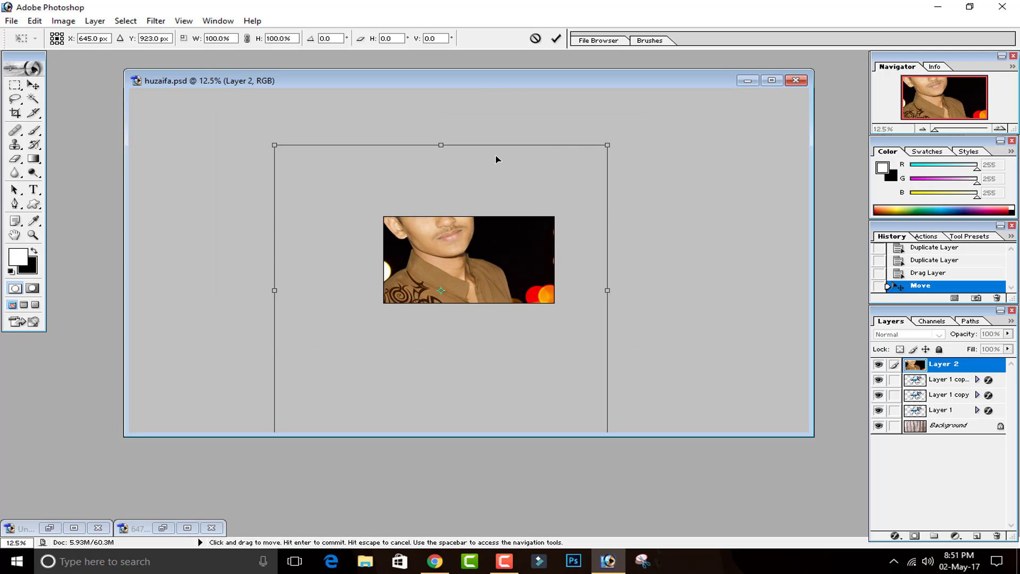
left_click_drag(535, 180, 521, 174)
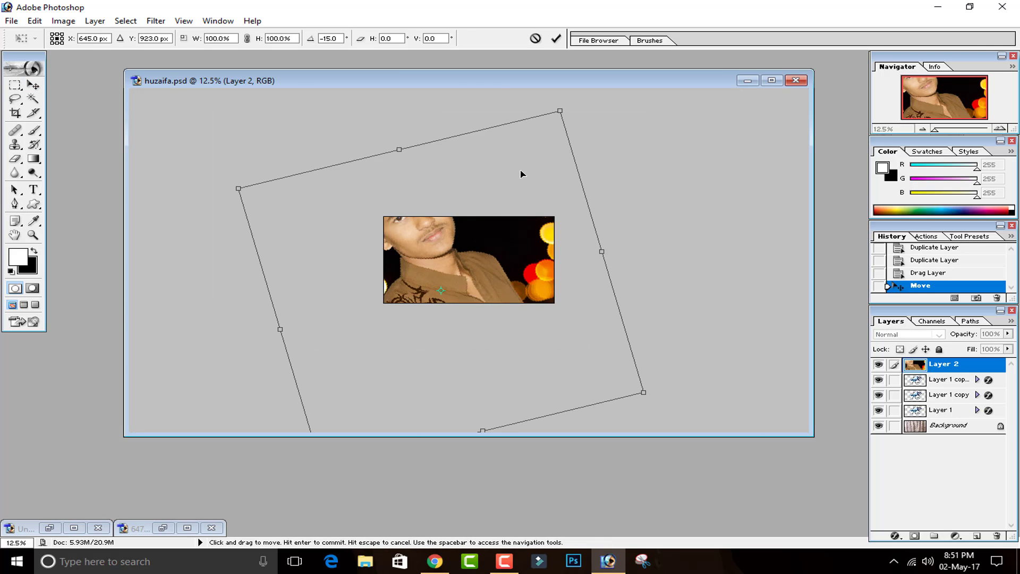
key("ctrl+z")
left_click_drag(607, 143, 486, 254)
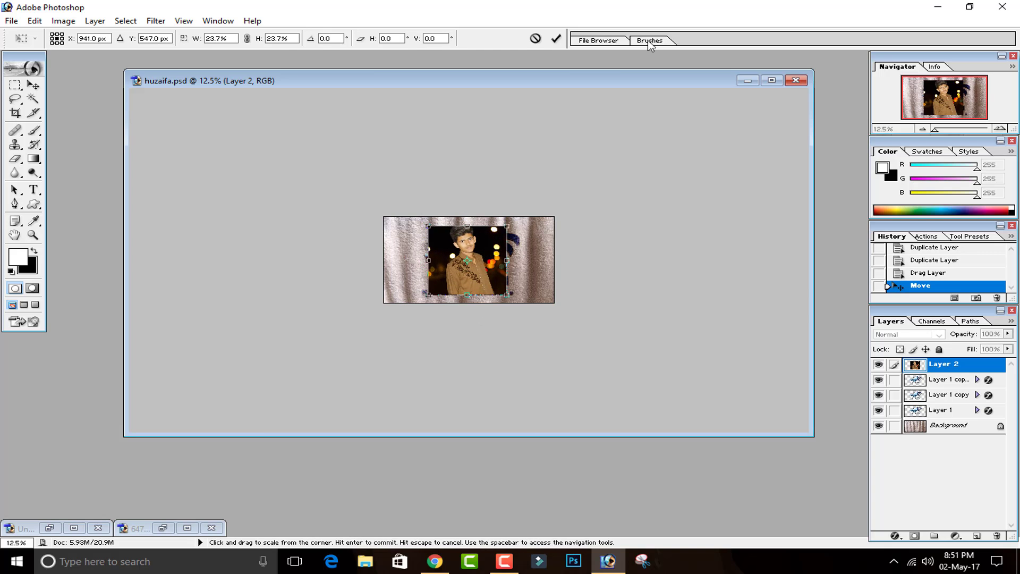
left_click(556, 38)
key("ctrl+plus")
key("ctrl+plus")
key("ctrl+plus")
key("ctrl+plus")
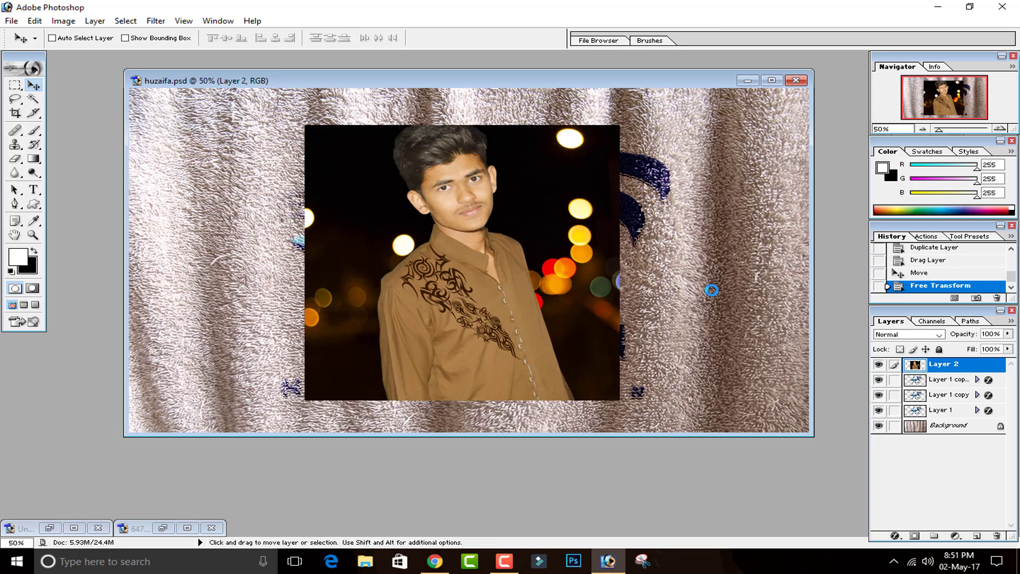
Step: Hide the three logo layers, set the portrait layer's blend mode to Soft Light, and shift the portrait slightly on the towel
left_click(878, 379)
left_click(878, 394)
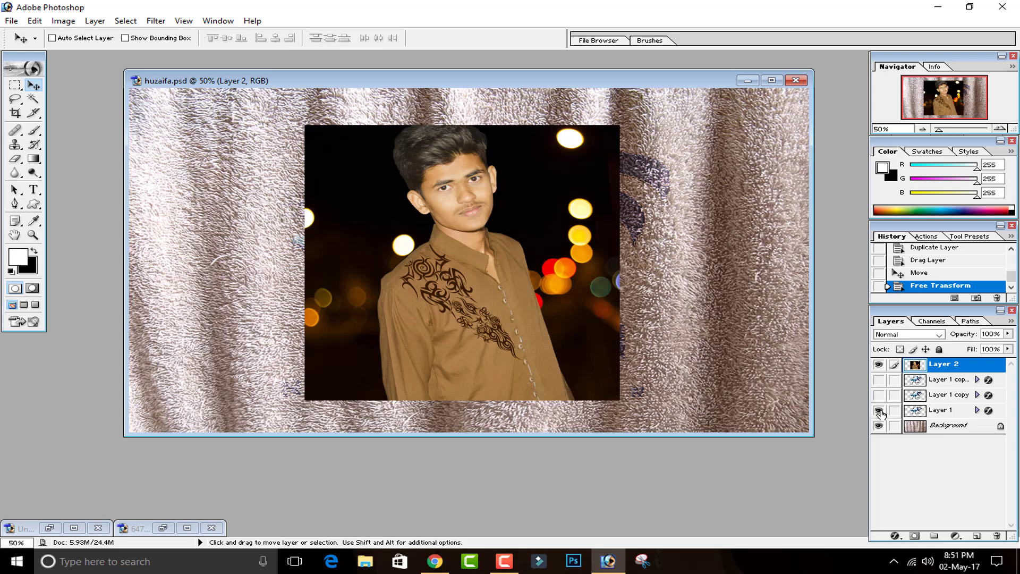
left_click(878, 410)
left_click(918, 334)
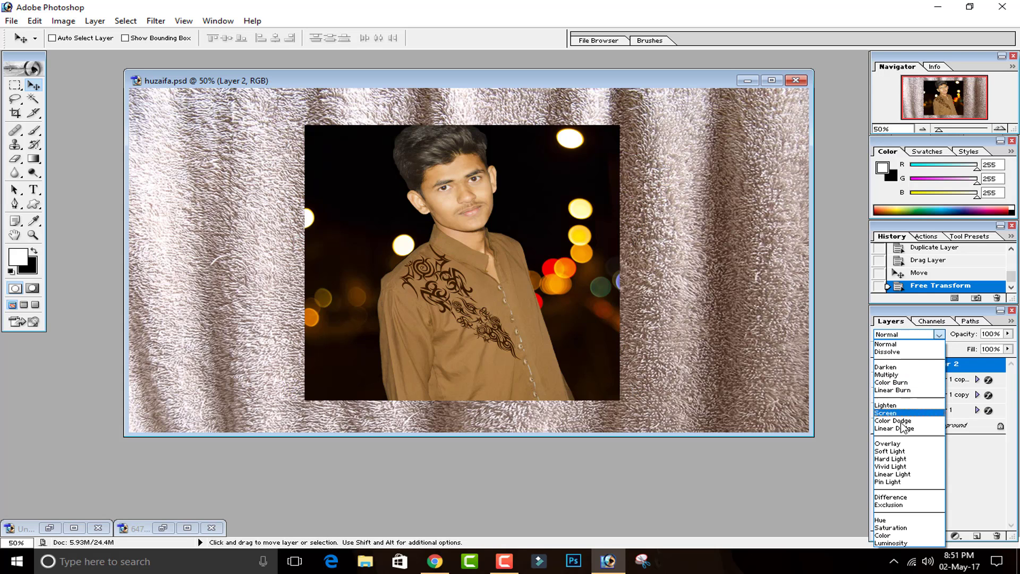
left_click(894, 451)
mouse_move(465, 291)
left_mouse_down()
mouse_move(597, 291)
mouse_move(456, 288)
left_mouse_up()
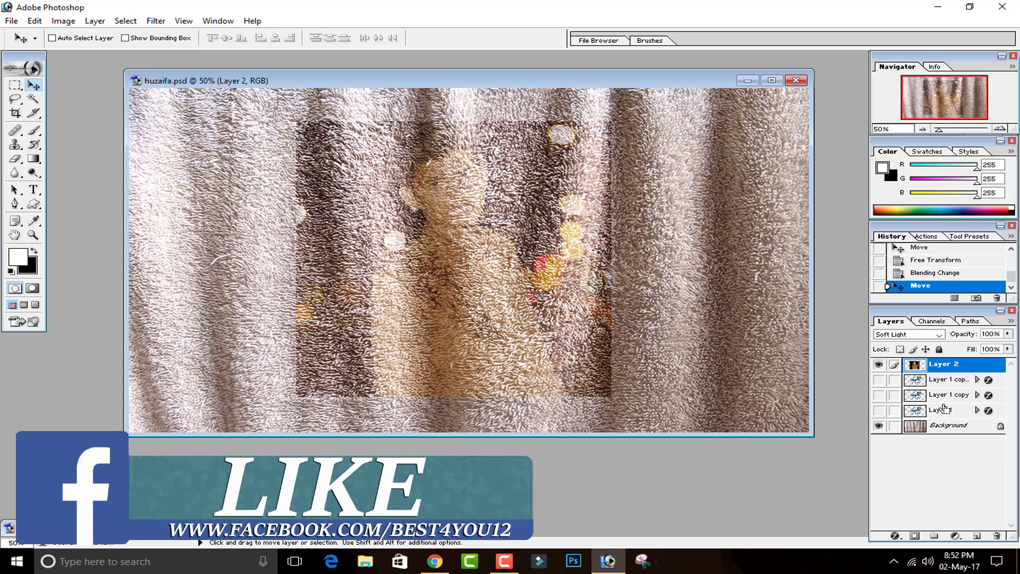
Step: Duplicate the Soft Light portrait layer four times to strengthen it on the towel, then select the original Layer 2
key("ctrl+j")
key("ctrl+j")
key("ctrl+j")
key("ctrl+j")
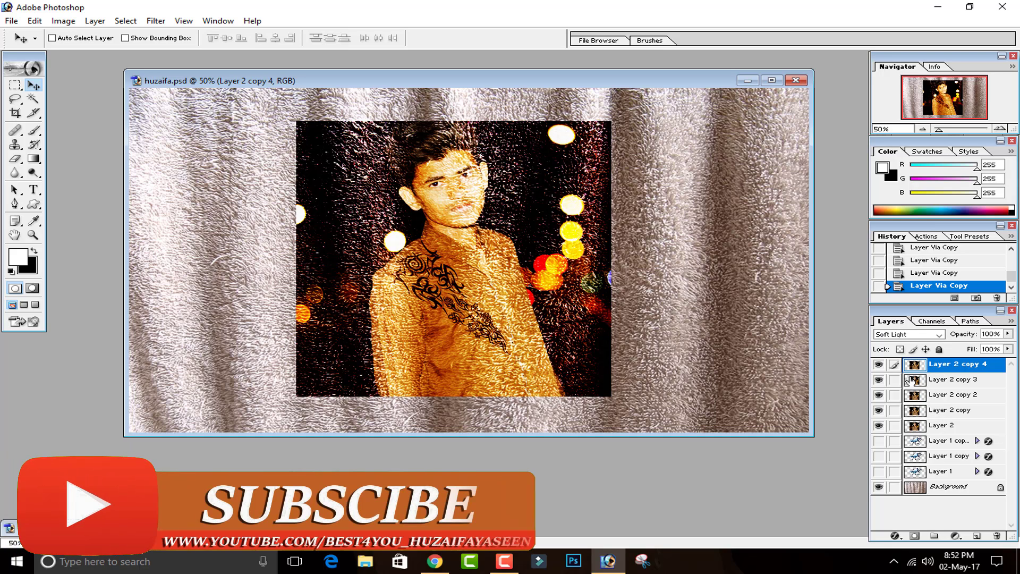
left_click(940, 424)
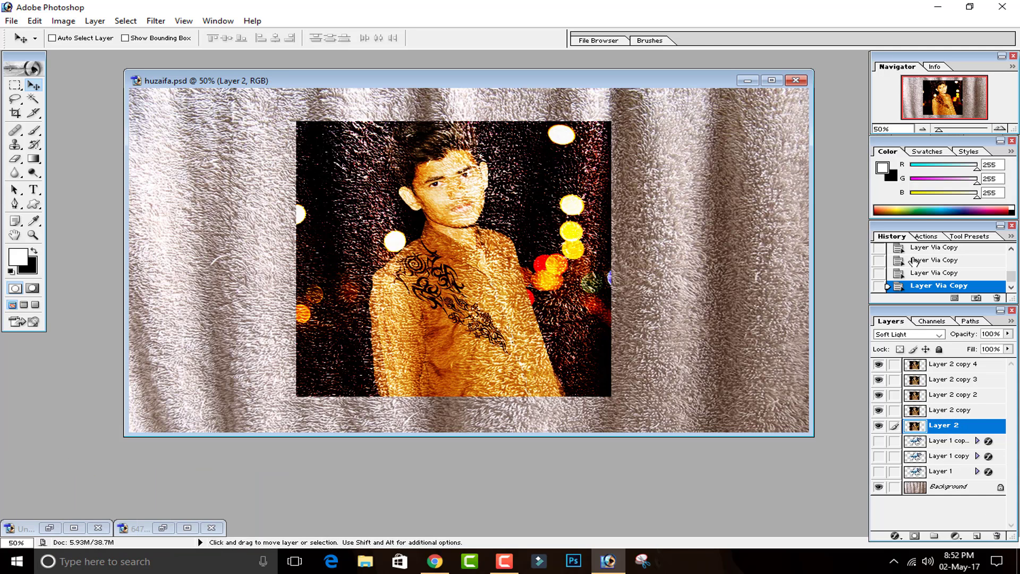
Step: Revert the towel document to its state right after the last logo layer duplication, before the portrait was added
scroll(903, 260, "up", 3)
left_click(921, 276)
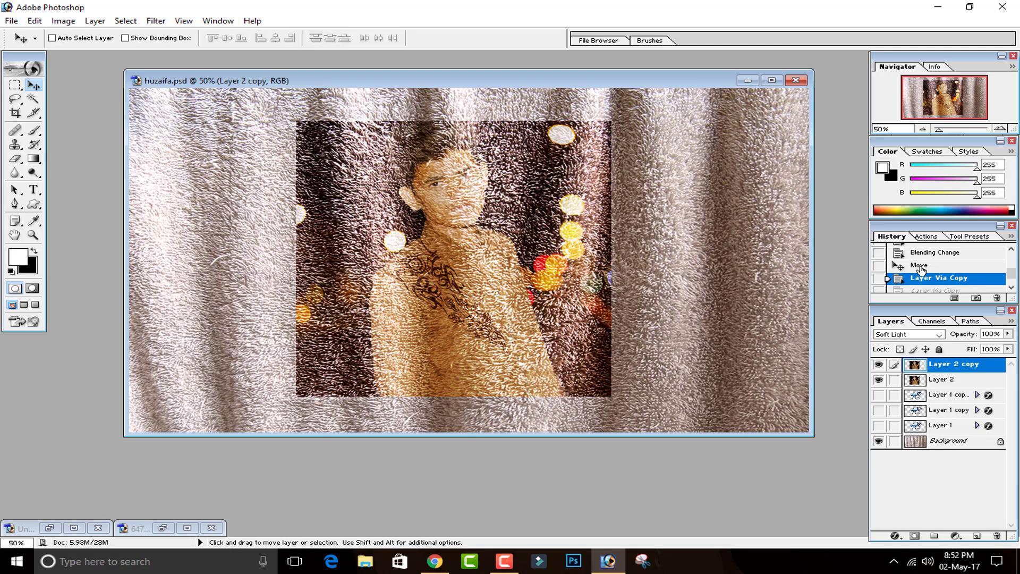
left_click(920, 265)
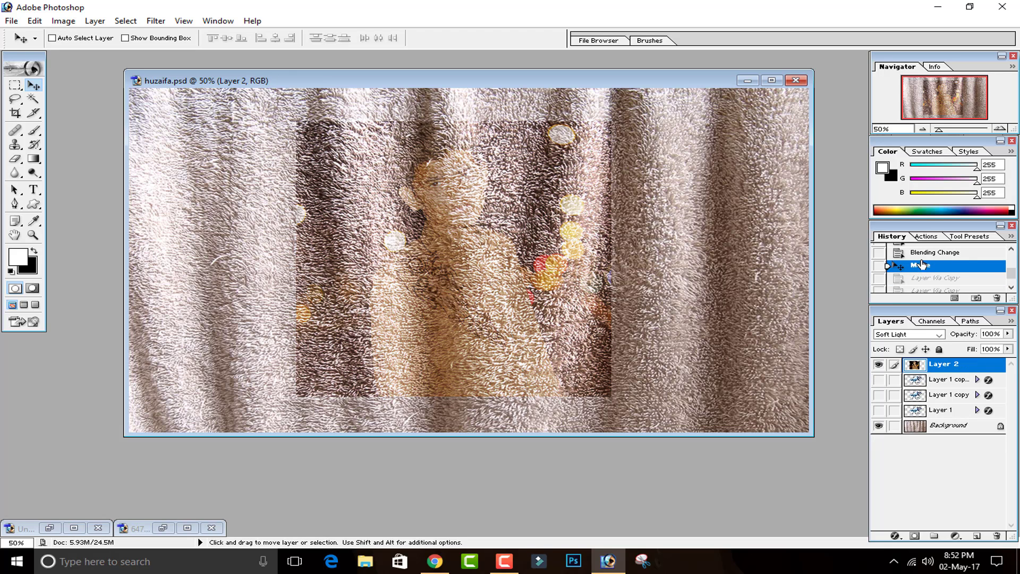
key("ctrl+alt+z")
key("ctrl+alt+z")
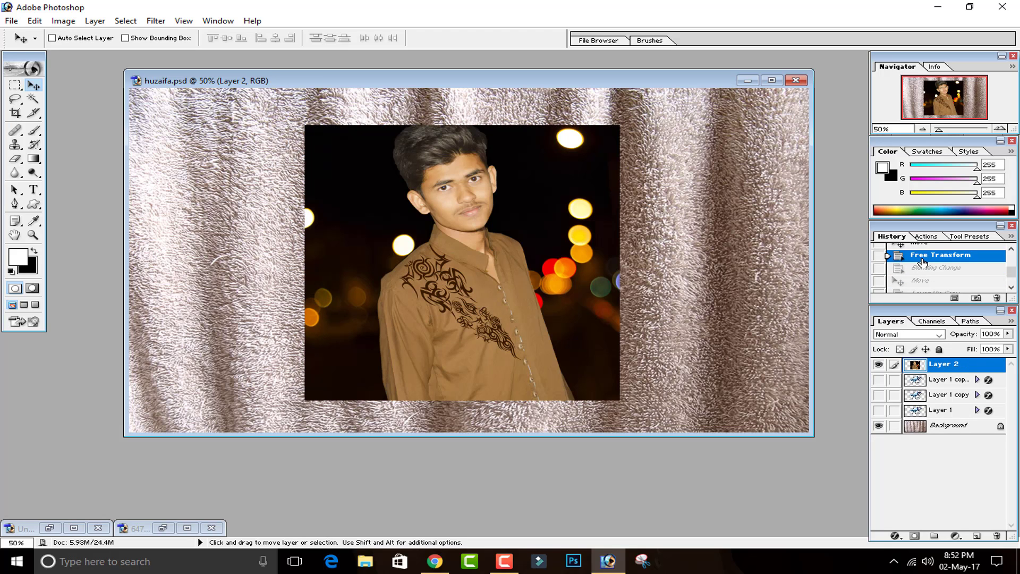
key("ctrl+alt+z")
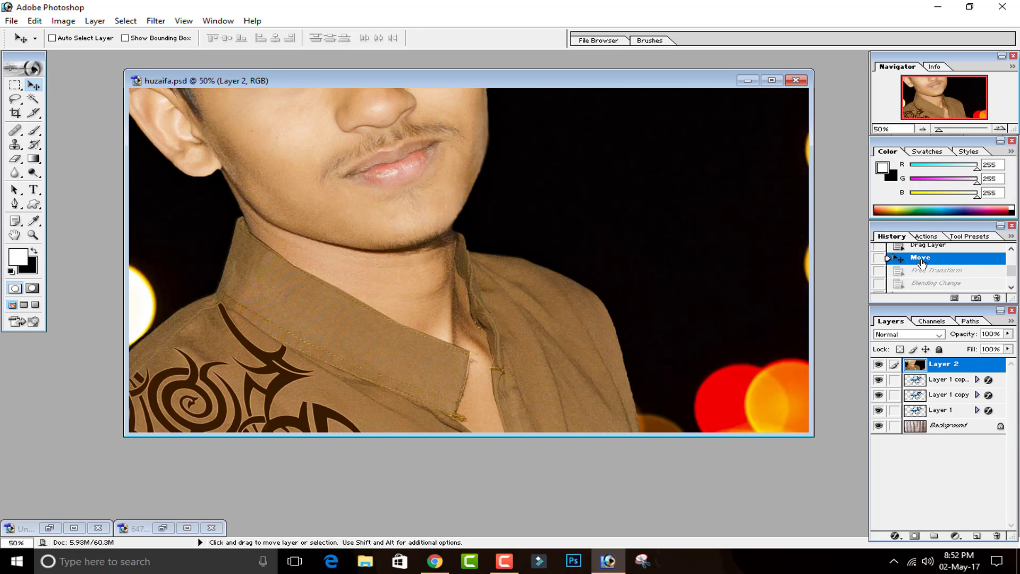
key("ctrl+alt+z")
key("ctrl+alt+z")
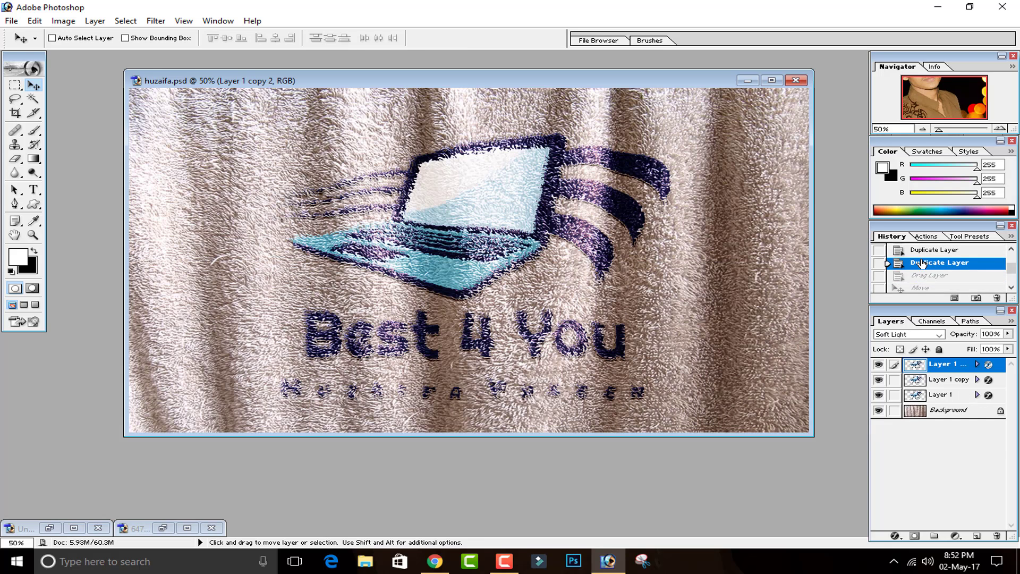